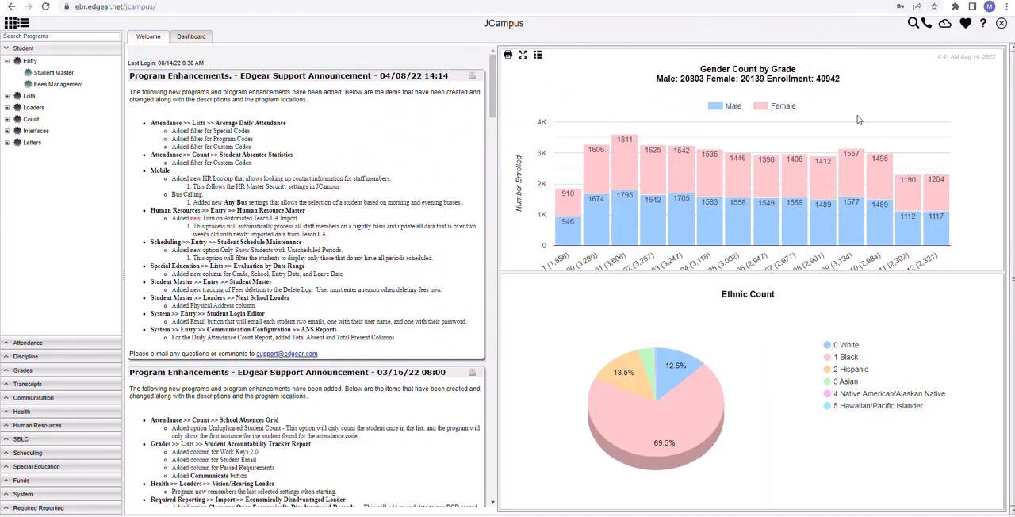
- Review the ANET Reading Fluency Implementation Plan PDF for the assessment windows and the criteria for identifying students in grades 4-10
left_click(224, 0)
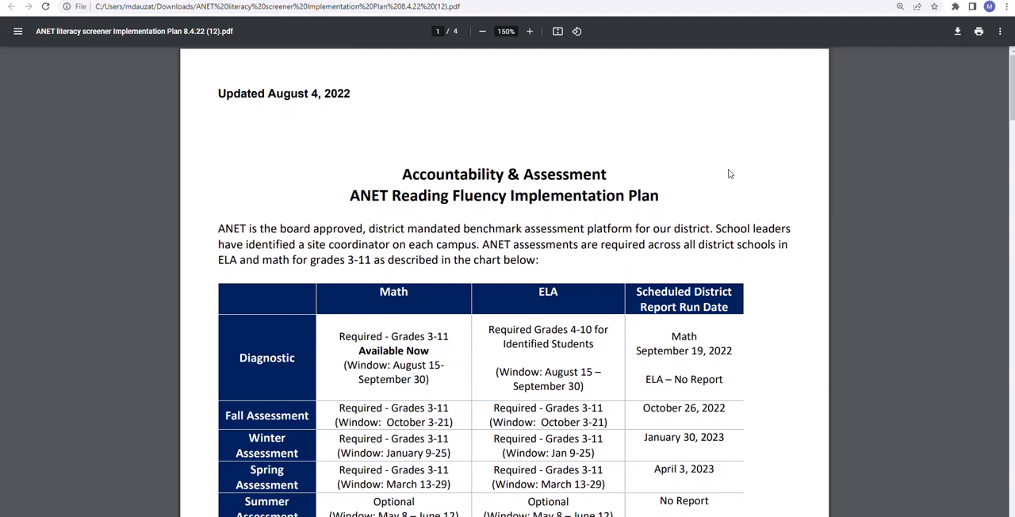
scroll(730, 173, "down", 3)
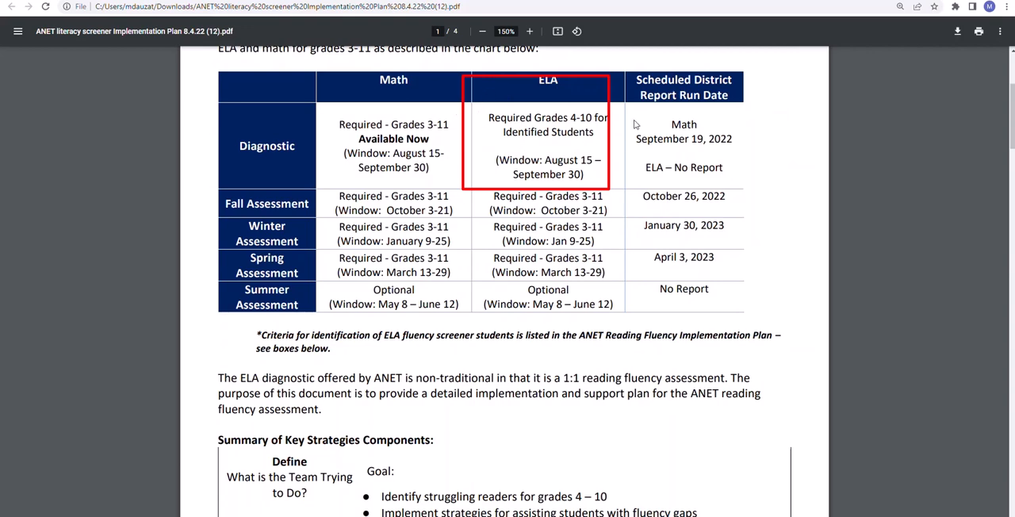
scroll(627, 127, "down", 6)
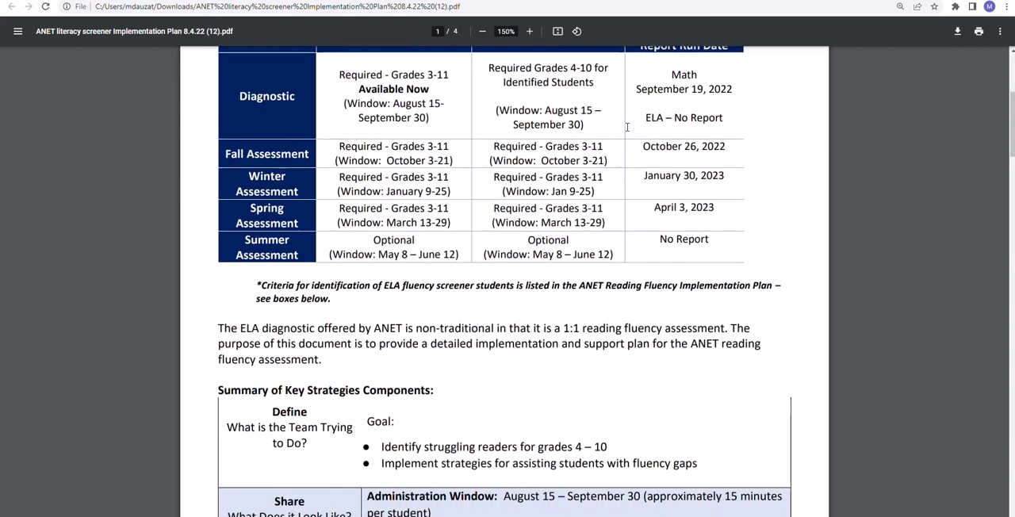
scroll(626, 127, "down", 3)
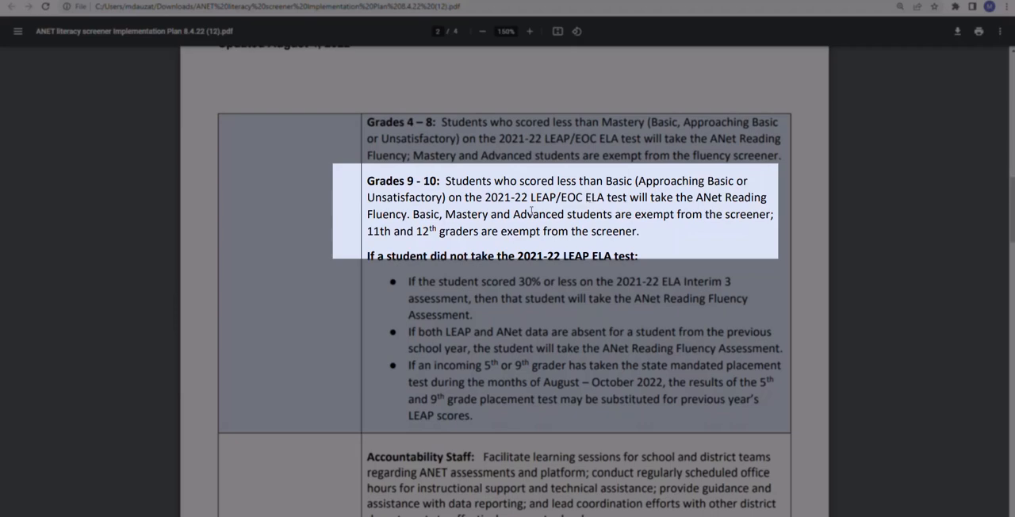
scroll(531, 210, "down", 3)
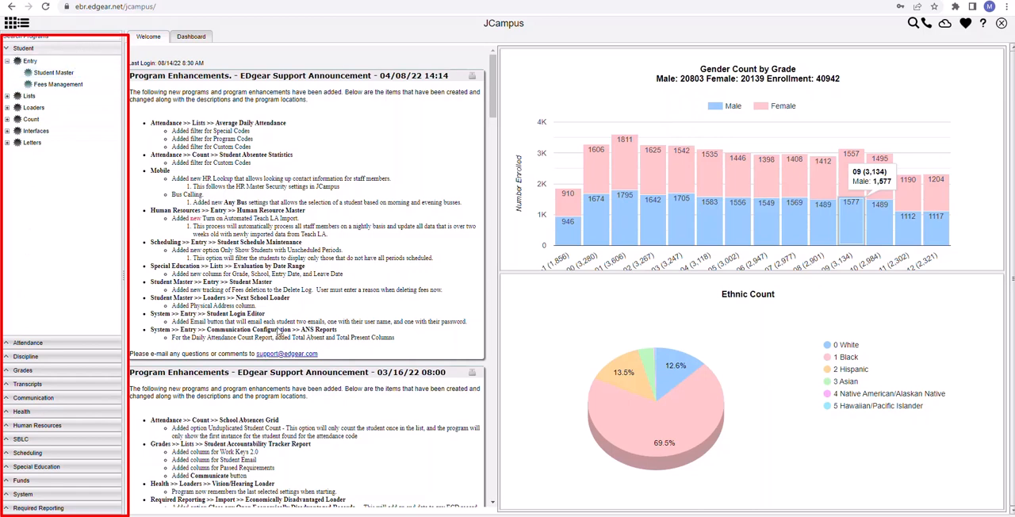
- In JCampus, open the Student Accountability Tracker Report from the Grades program lists
left_click(8, 371)
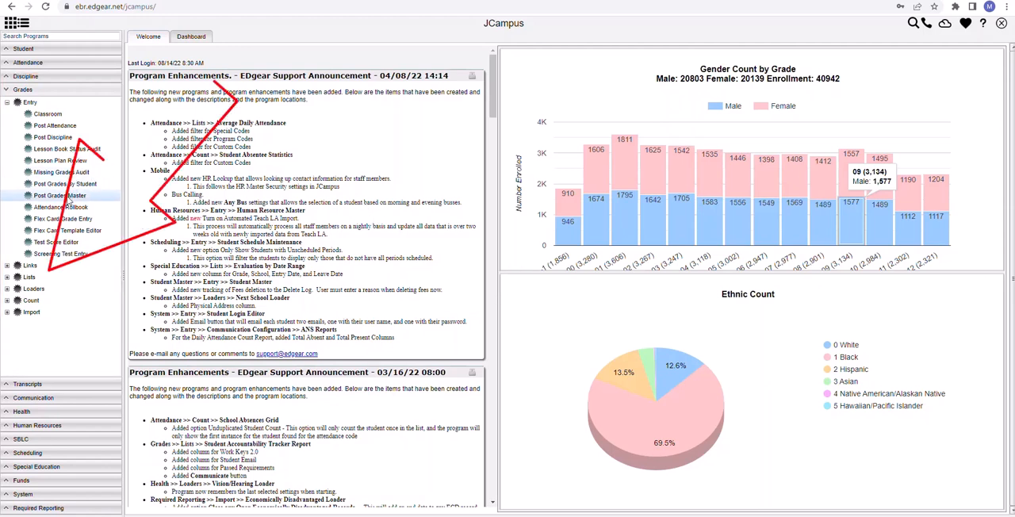
left_click(7, 278)
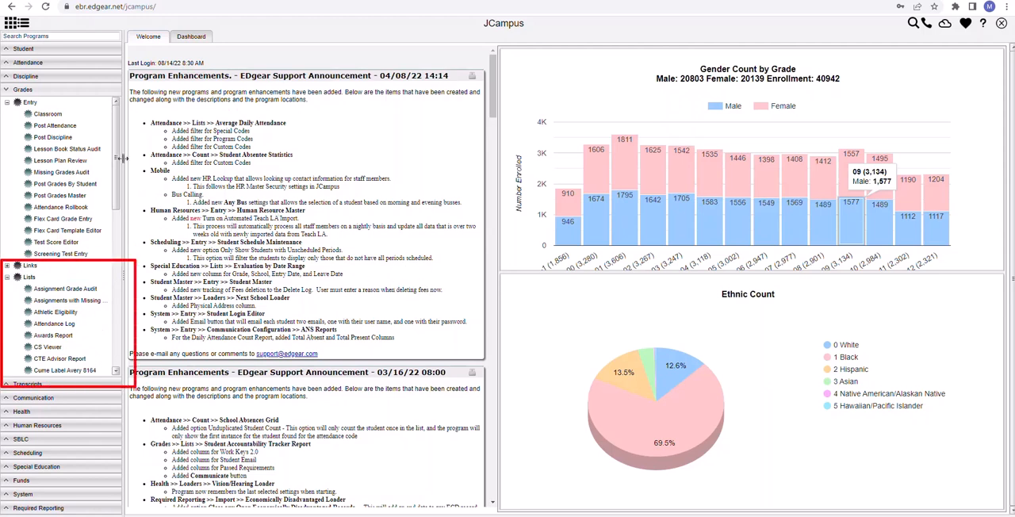
left_click_drag(119, 155, 119, 167)
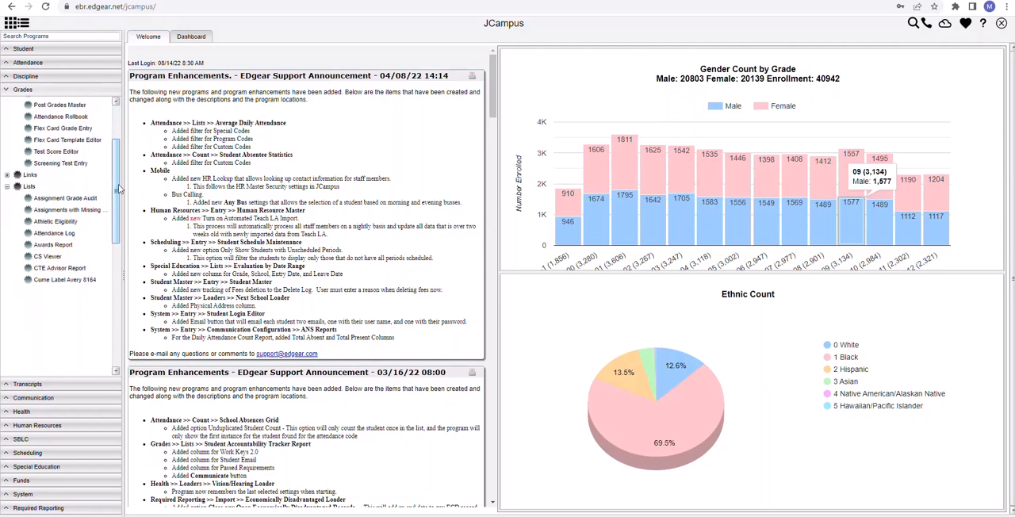
left_click_drag(120, 203, 129, 305)
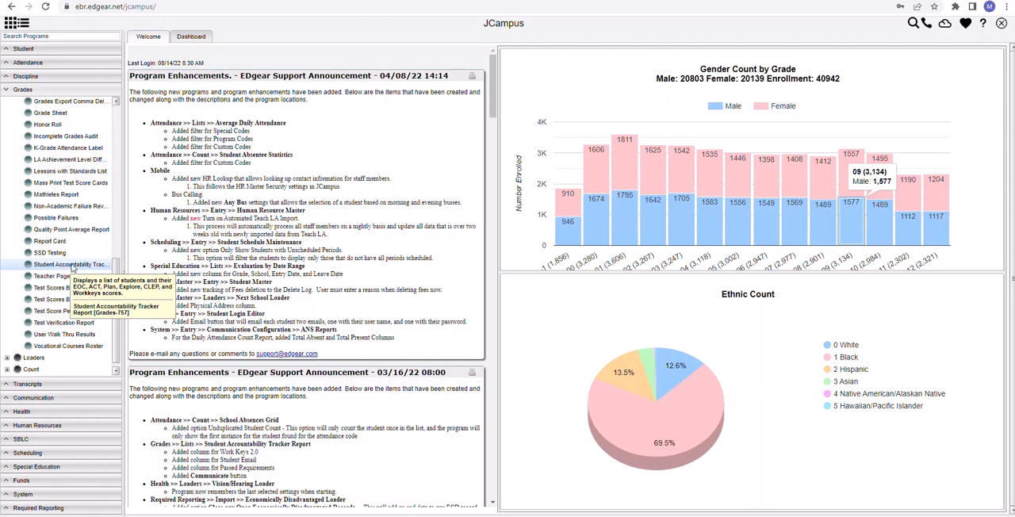
double_click(73, 265)
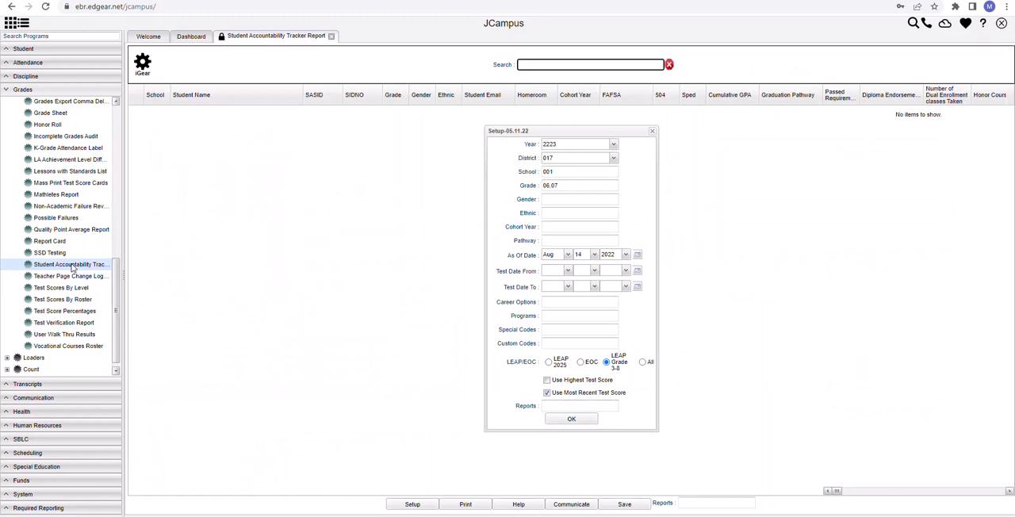
- Clear the preset school and grade filters in the report setup
left_click(560, 170)
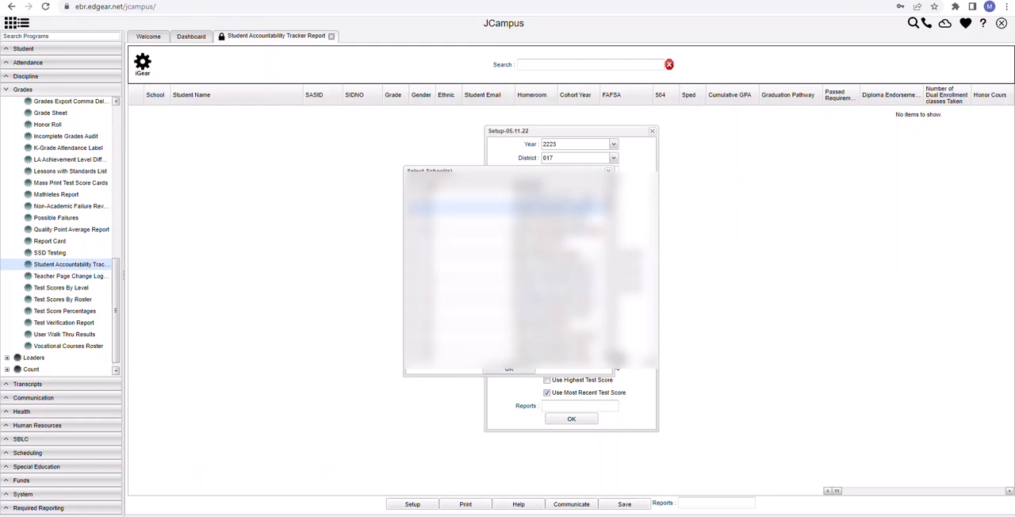
left_click(609, 172)
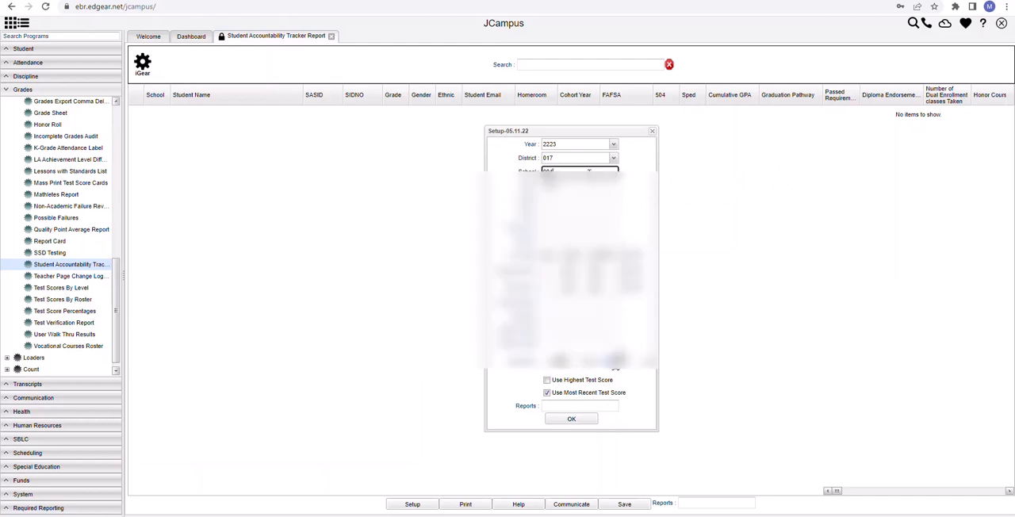
key("BackSpace")
key("BackSpace")
left_click(581, 188)
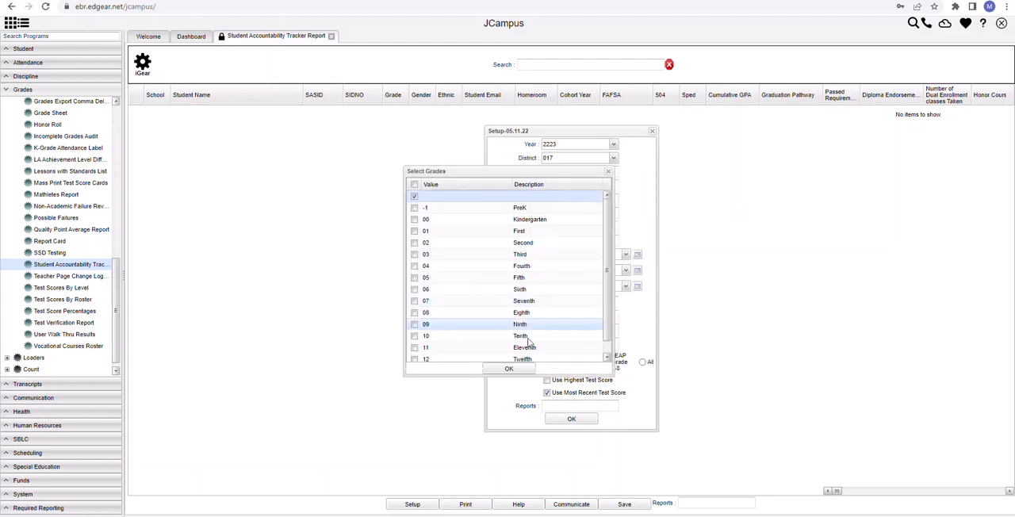
left_click(509, 369)
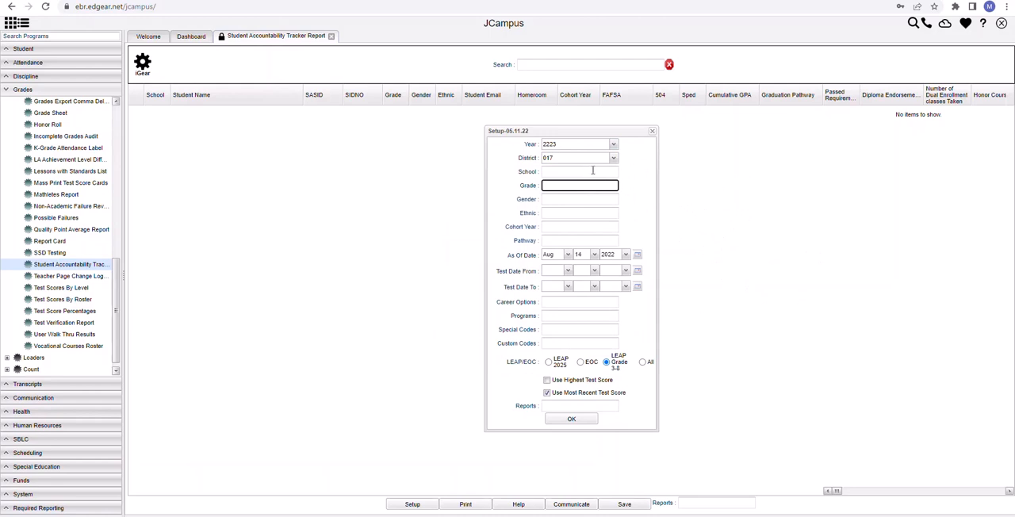
- Choose the school for the report from the school selection list and confirm it
left_click(590, 172)
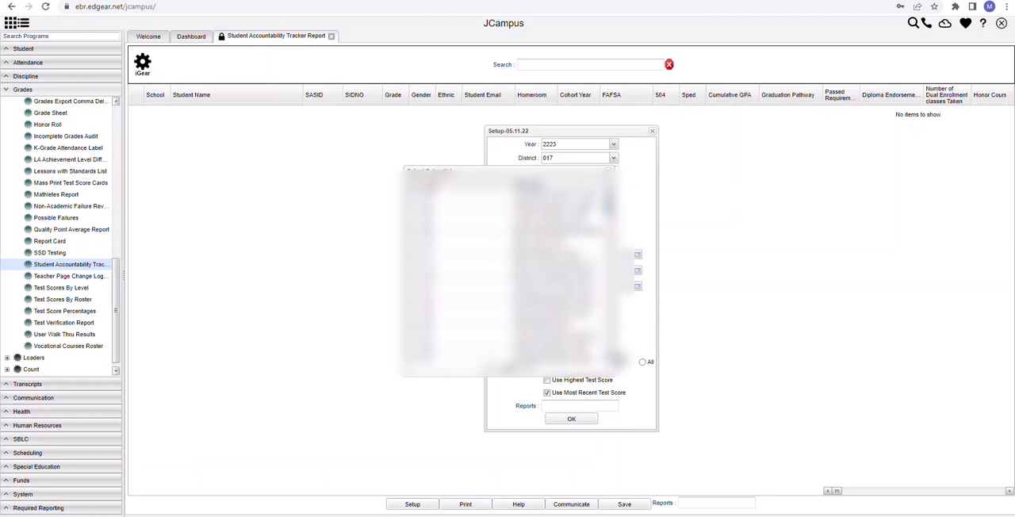
scroll(512, 273, "down", 3)
scroll(511, 274, "down", 3)
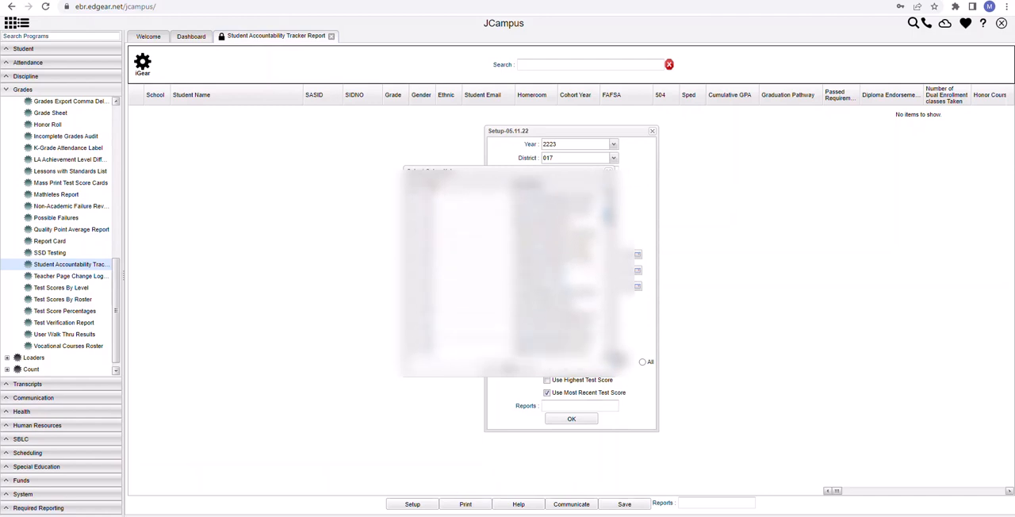
scroll(512, 273, "down", 1)
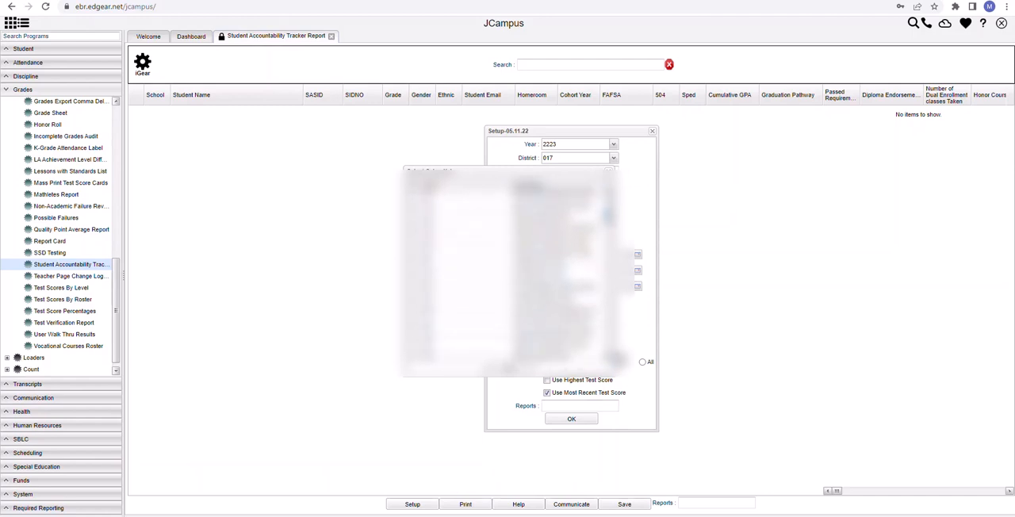
scroll(511, 273, "down", 2)
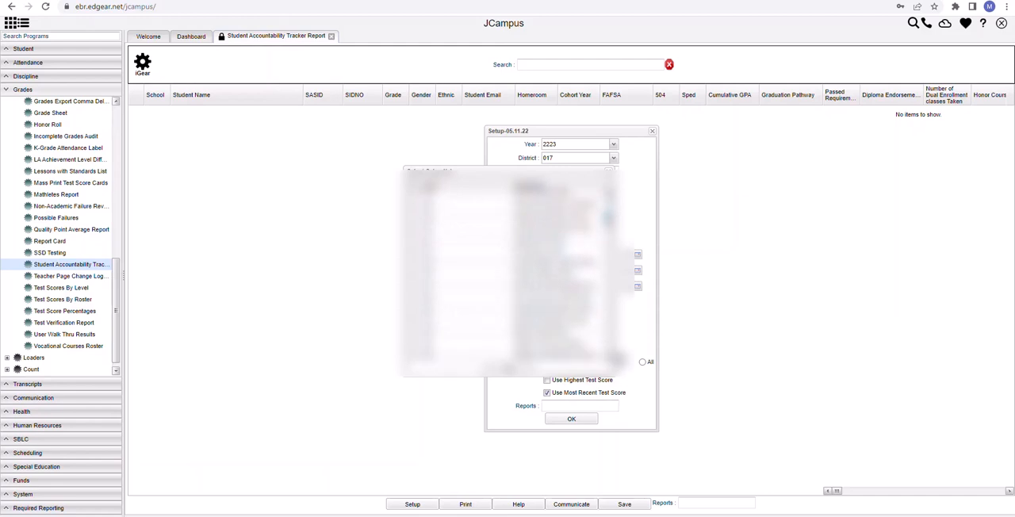
scroll(512, 273, "down", 2)
scroll(511, 274, "down", 2)
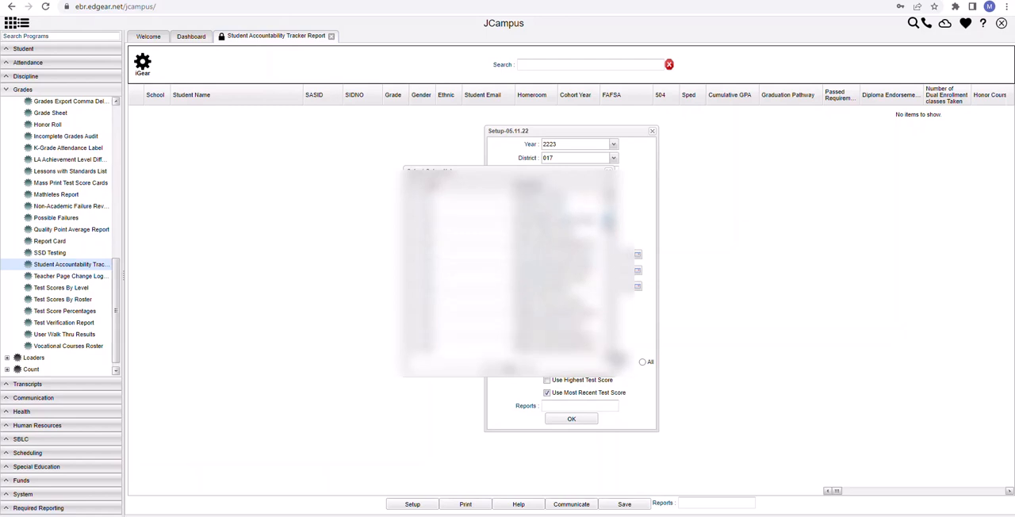
scroll(512, 274, "down", 4)
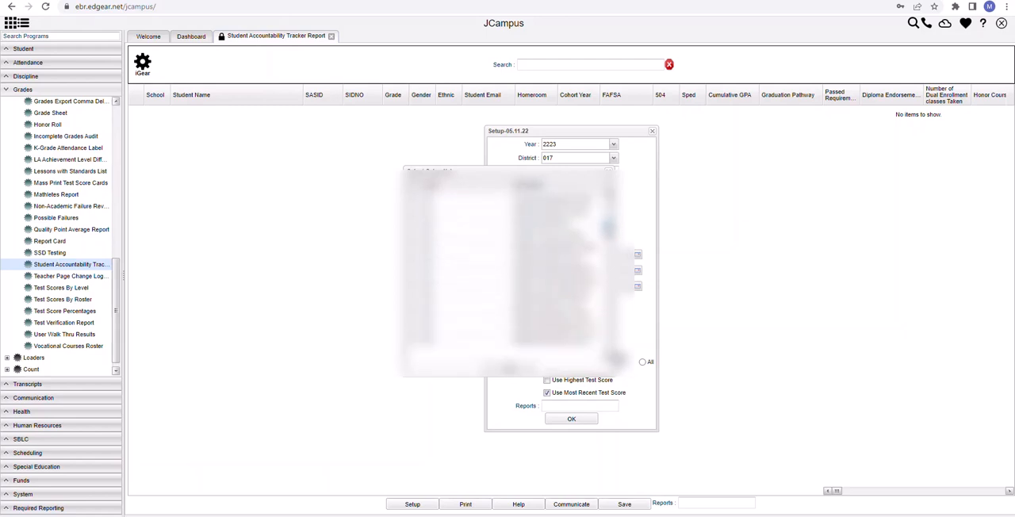
scroll(512, 273, "down", 2)
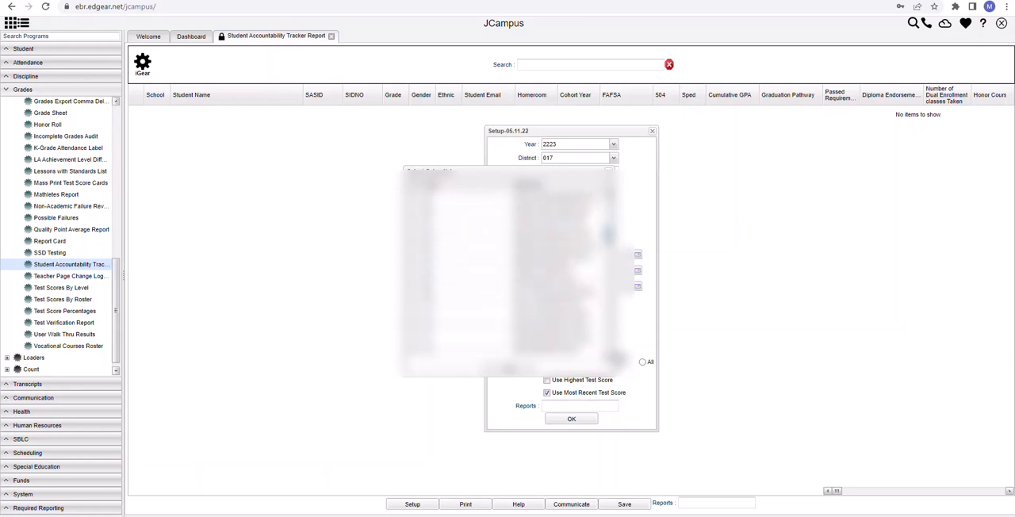
scroll(512, 273, "down", 2)
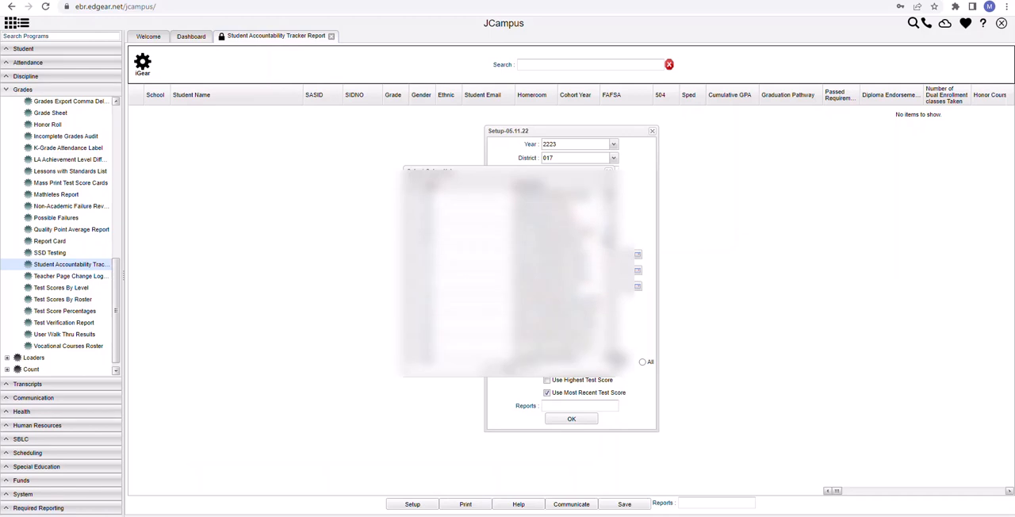
left_click(510, 369)
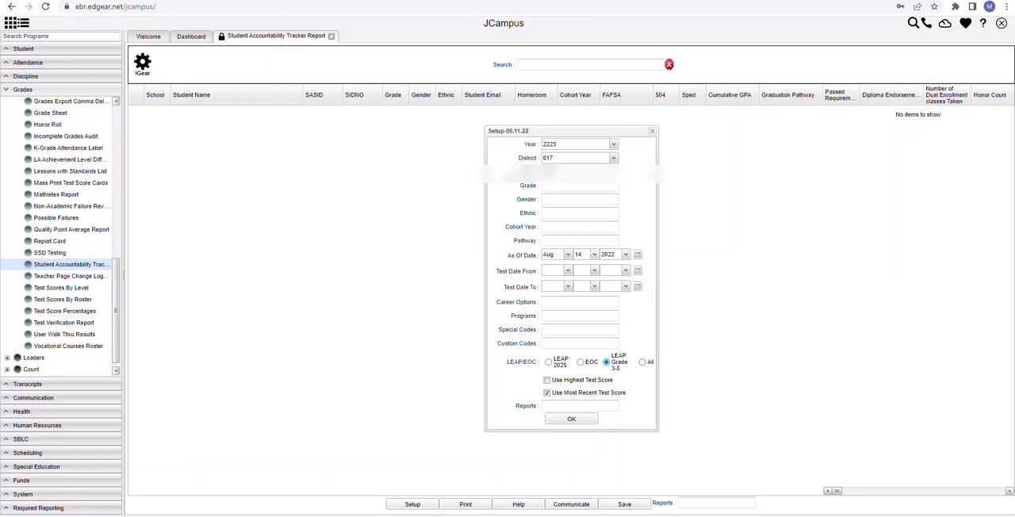
- Set the report's grade filter to grades 04, 05, 06, 07 and 08
left_click(558, 186)
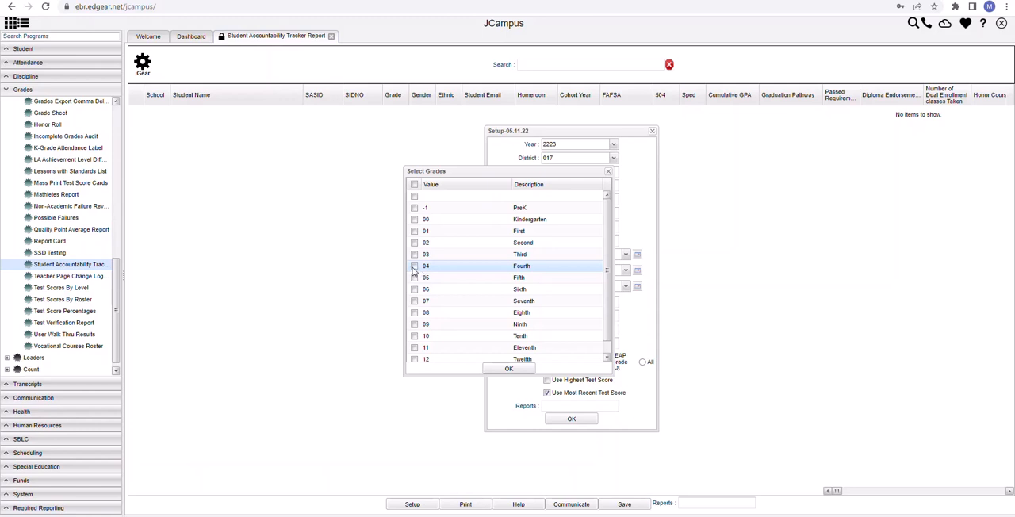
left_click(414, 267)
left_click(414, 278)
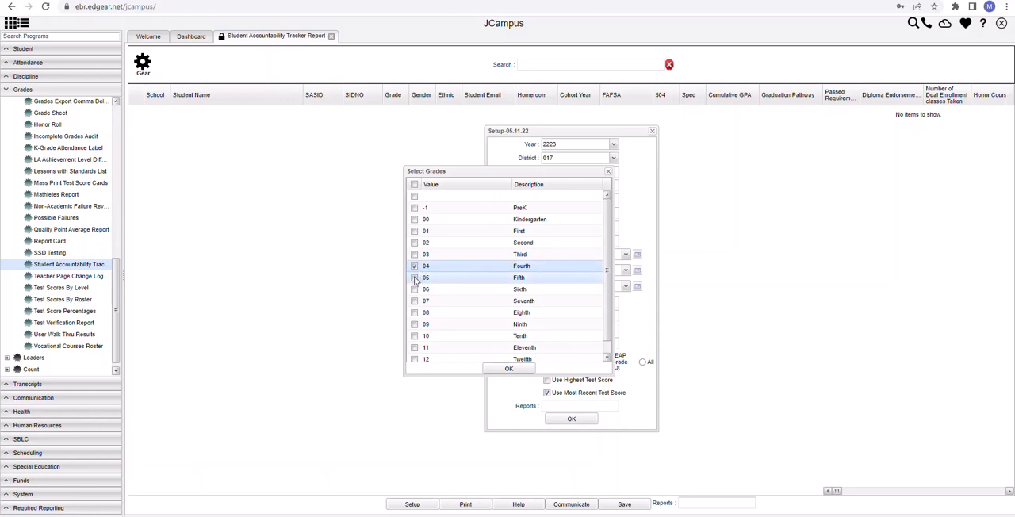
left_click(414, 290)
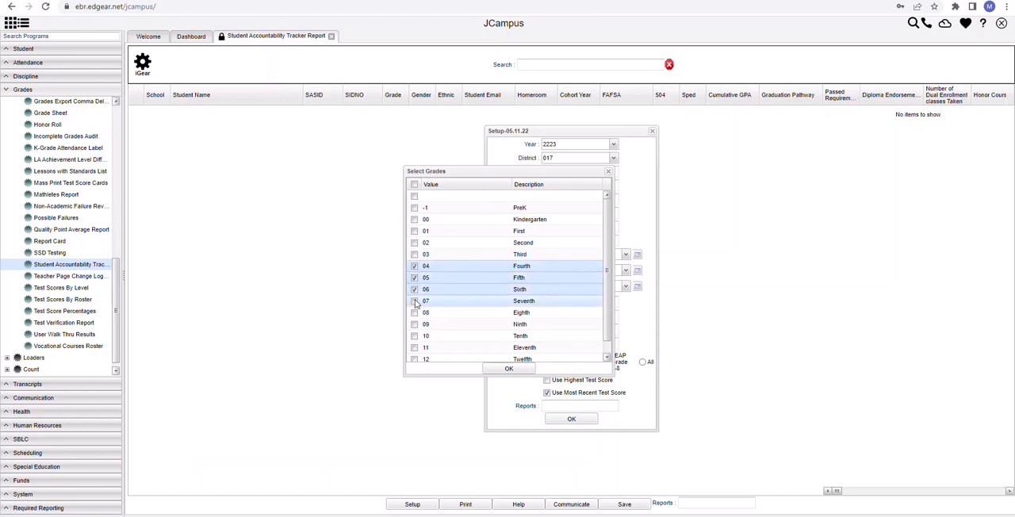
left_click(414, 301)
left_click(414, 314)
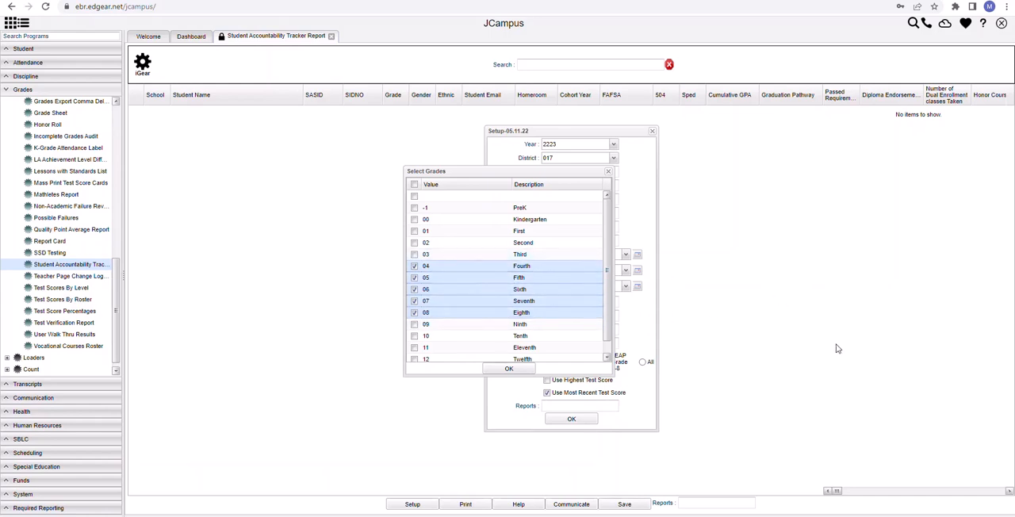
left_click(522, 373)
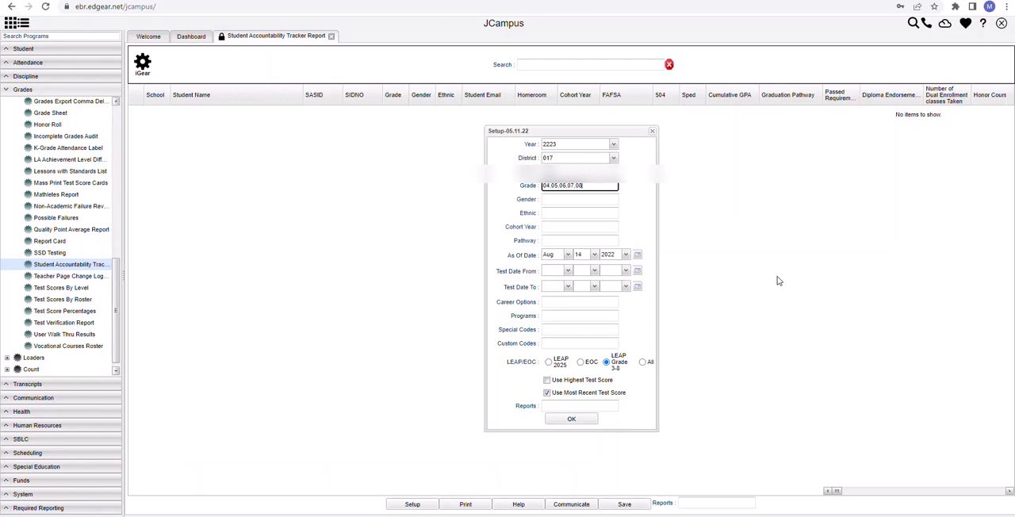
- Set the Test Date From to Mar 1, 2022
left_click(569, 272)
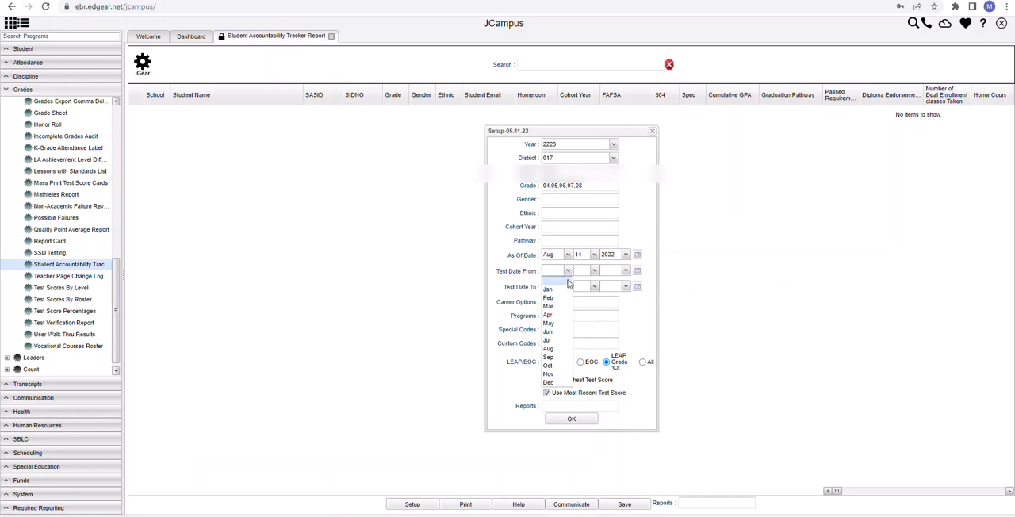
left_click(555, 309)
left_click(594, 272)
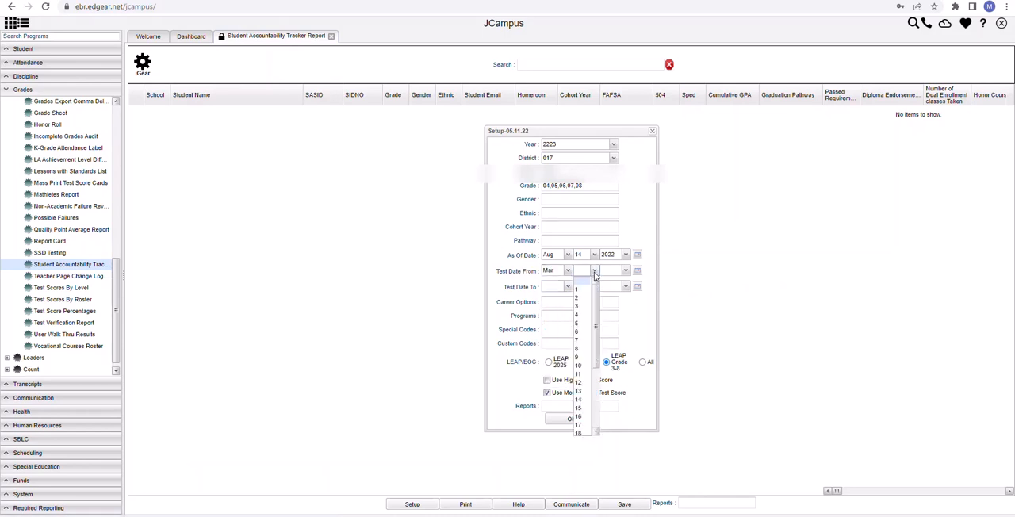
left_click(586, 290)
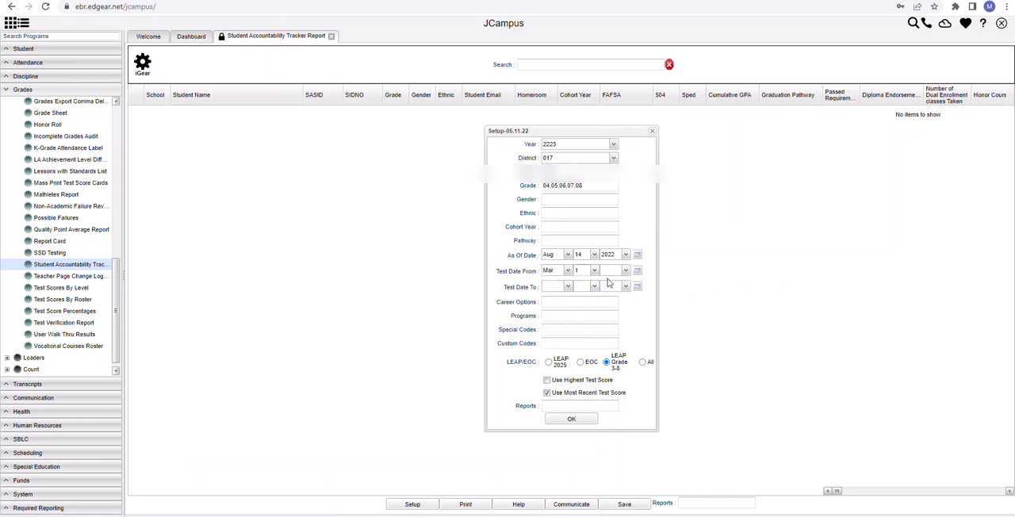
left_click(625, 272)
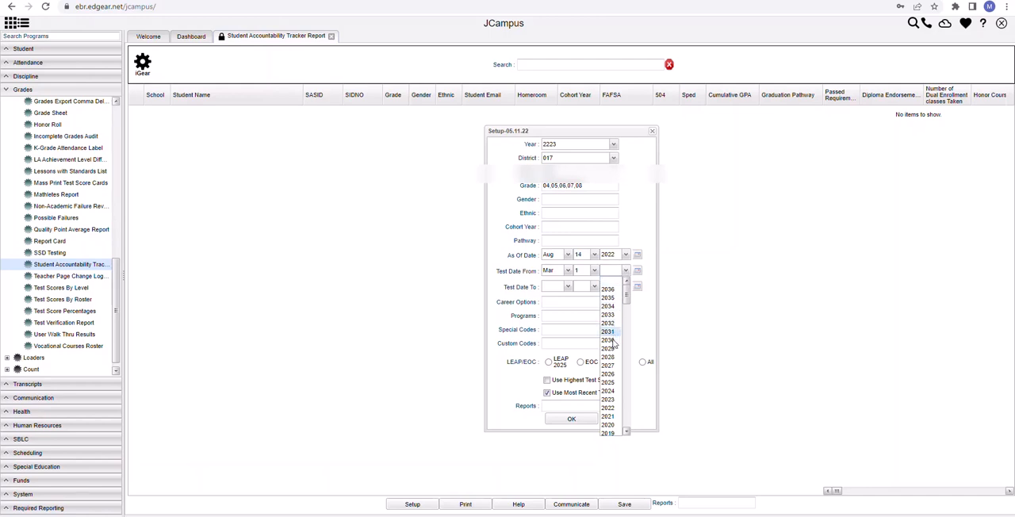
left_click(608, 408)
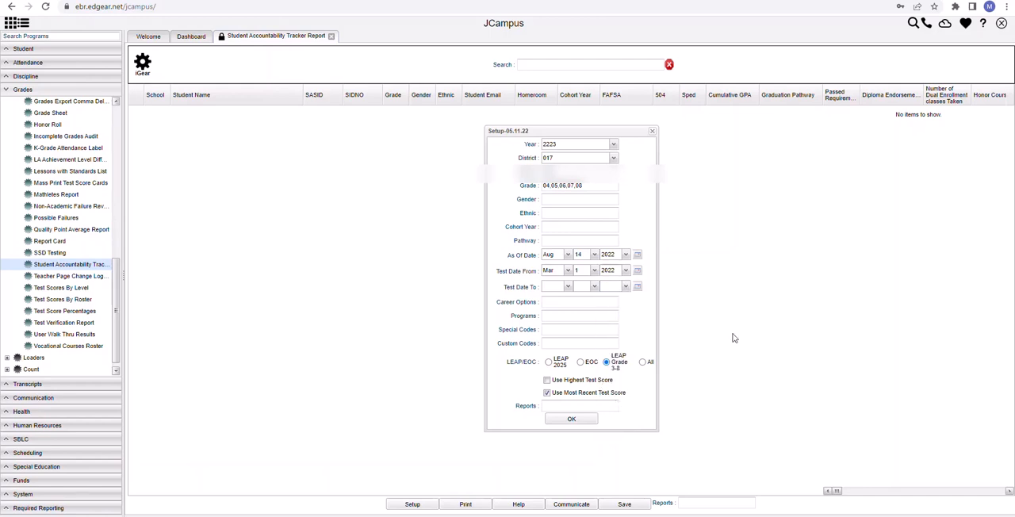
- Set the Test Date To to Jun 5, 2022
left_click(570, 290)
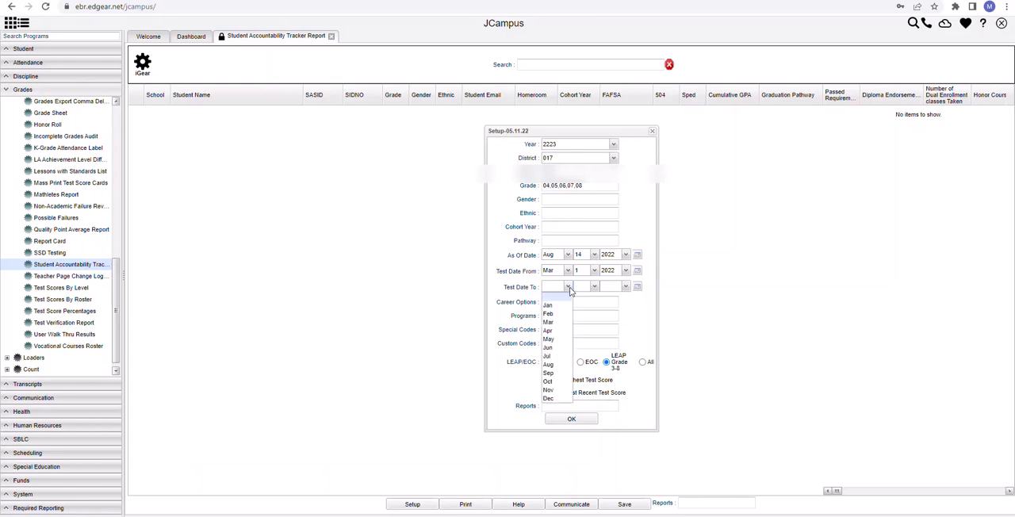
left_click(557, 347)
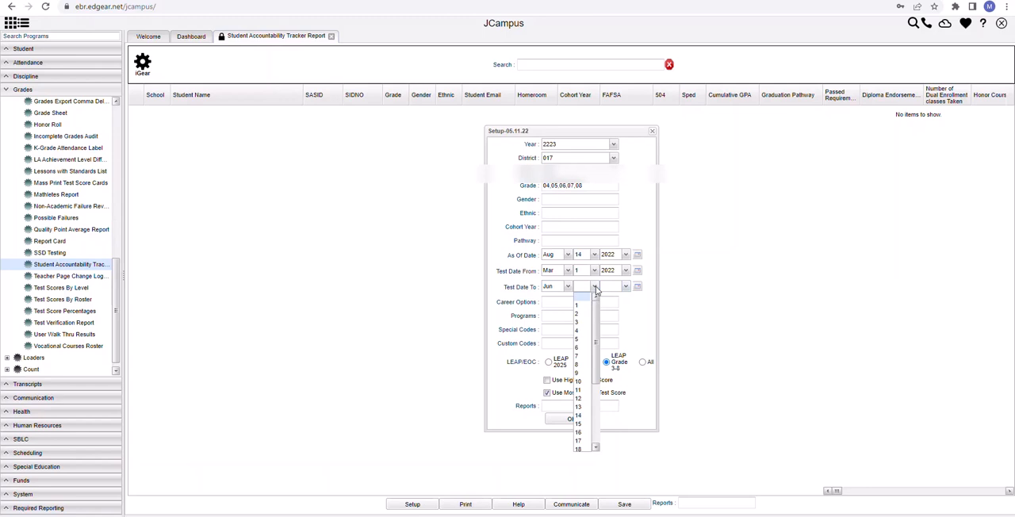
left_click(584, 338)
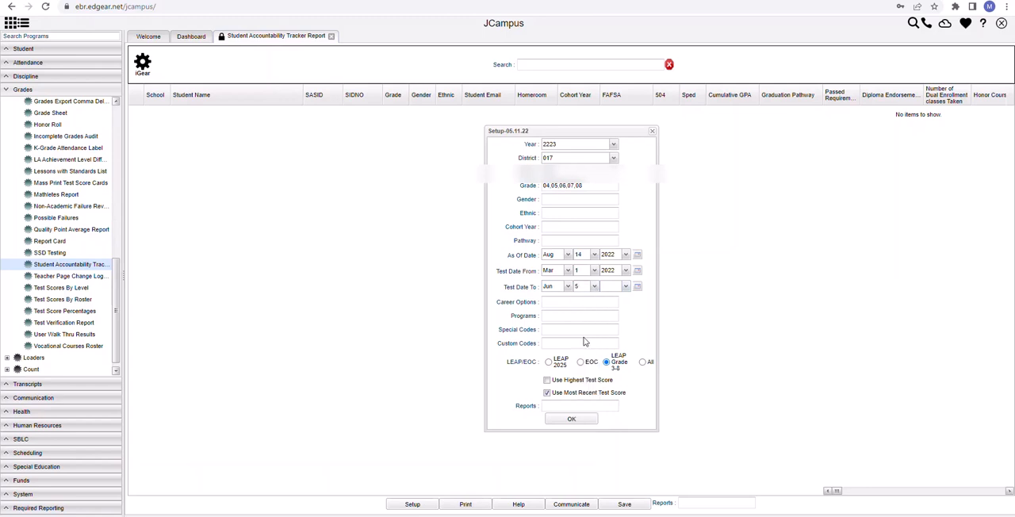
left_click(625, 286)
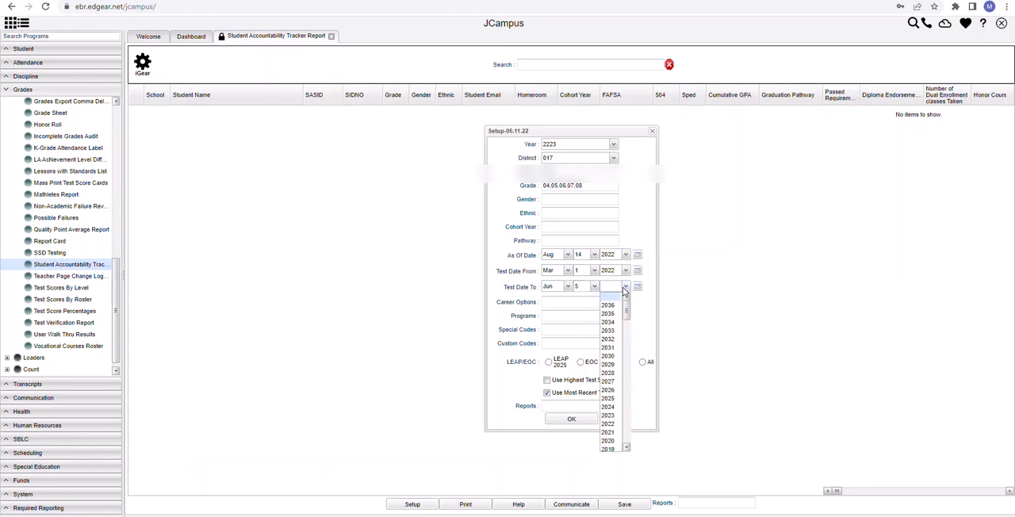
left_click(612, 424)
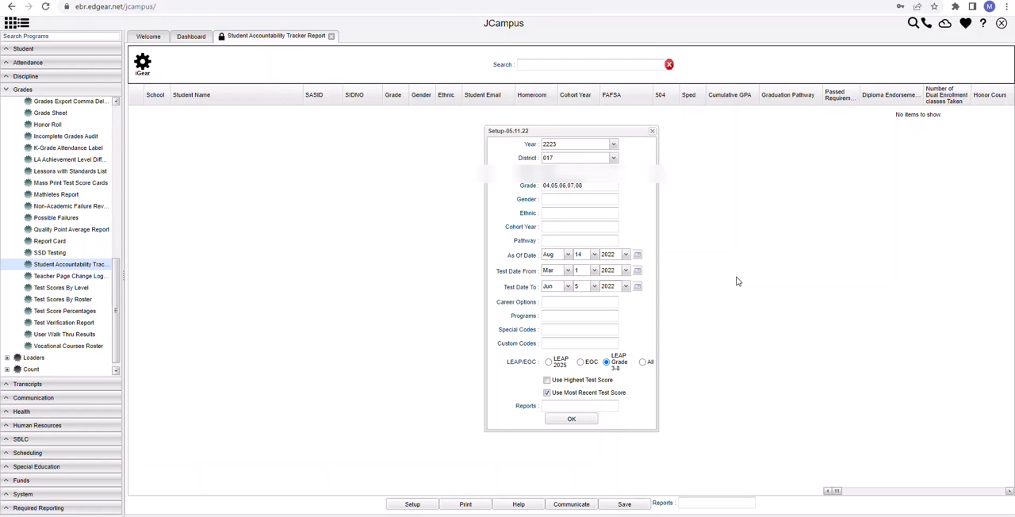
- Leave Use Highest Test Score off and generate the LEAP Grade 3-8 report with the most recent test scores
left_click(547, 381)
left_click(547, 381)
left_click(572, 420)
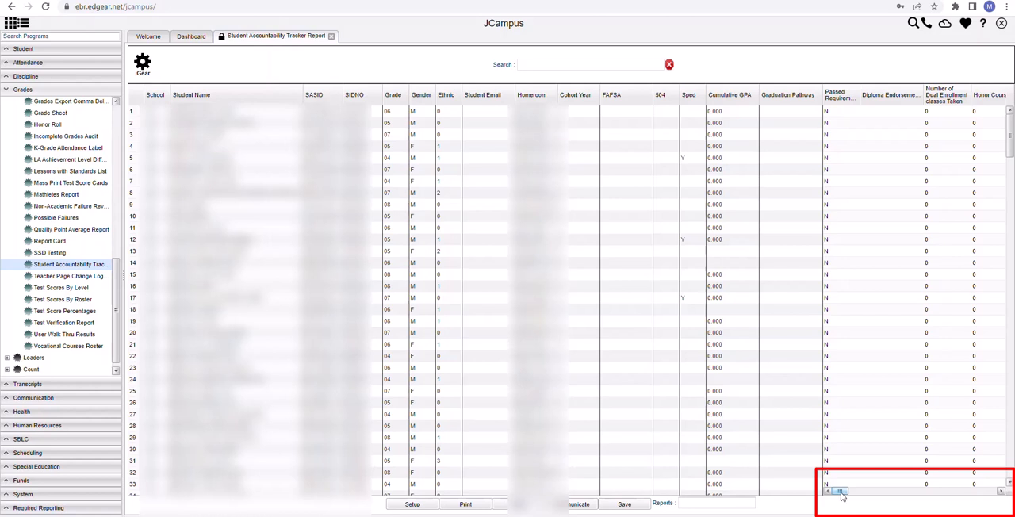
- Examine the report's Initial and Highest LEAP2025 Grade 3-8 score columns and the remaining test columns, ending back at the first columns
left_click_drag(842, 495, 864, 493)
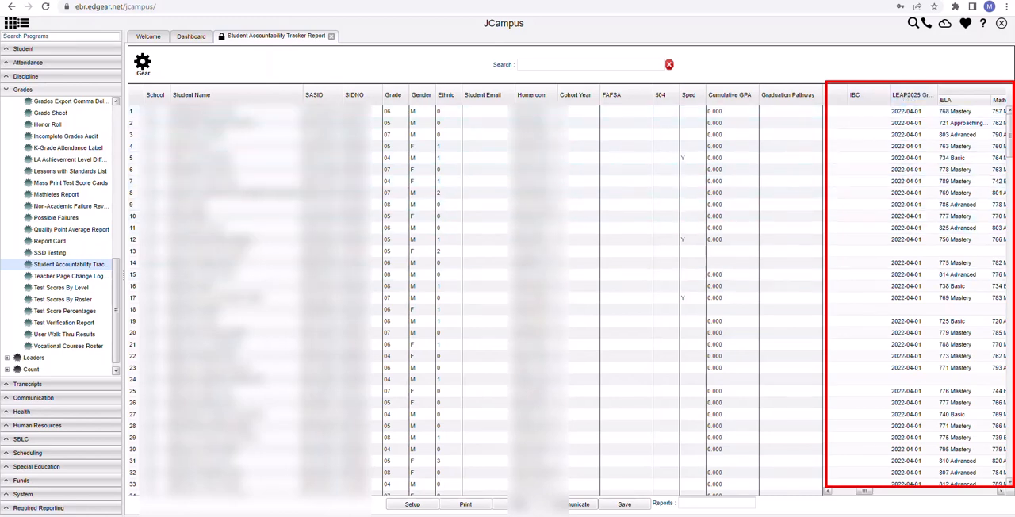
left_click_drag(864, 497, 872, 498)
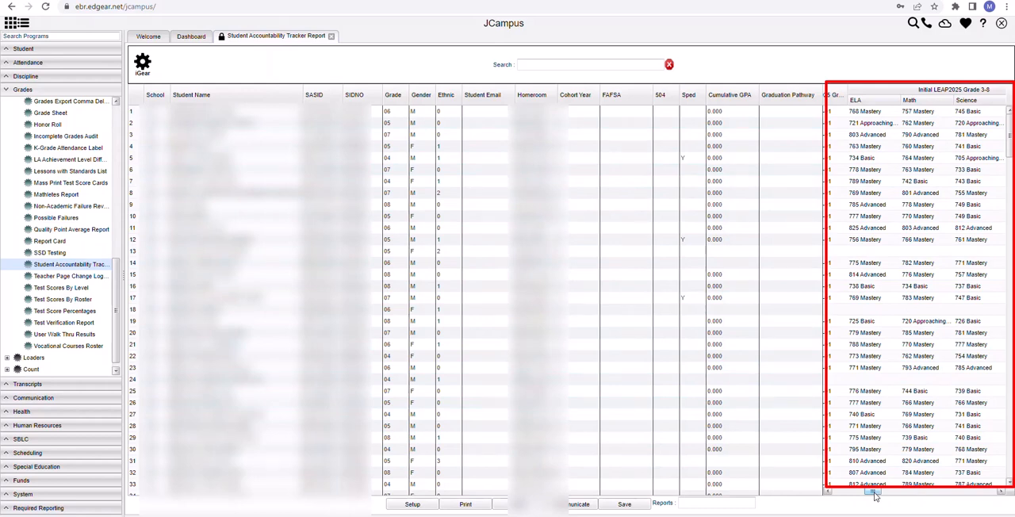
left_click_drag(874, 495, 885, 494)
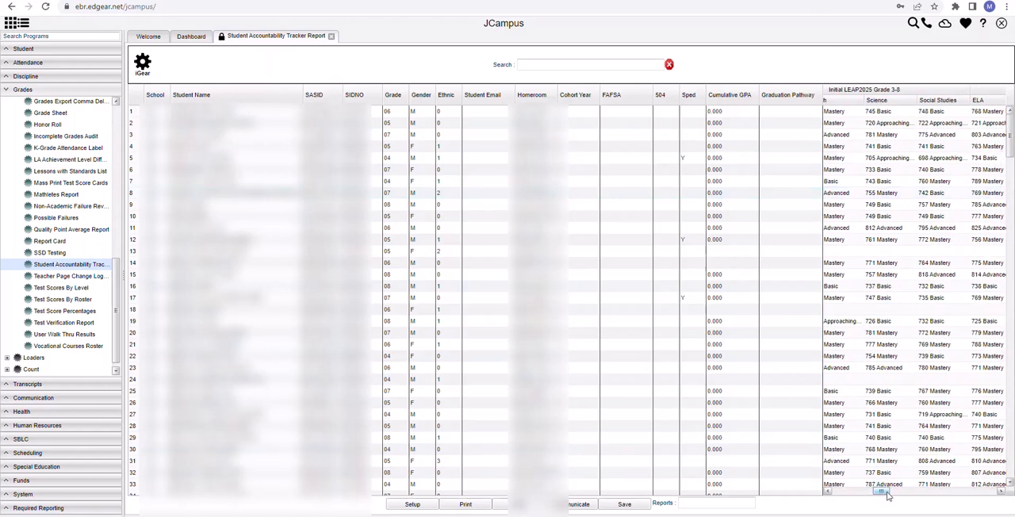
left_click_drag(888, 495, 901, 492)
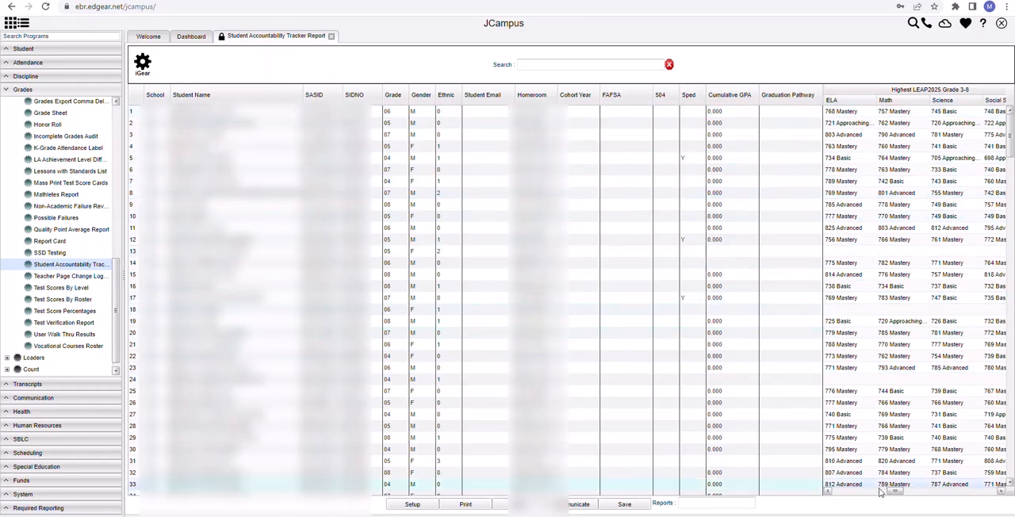
left_click_drag(897, 493, 876, 499)
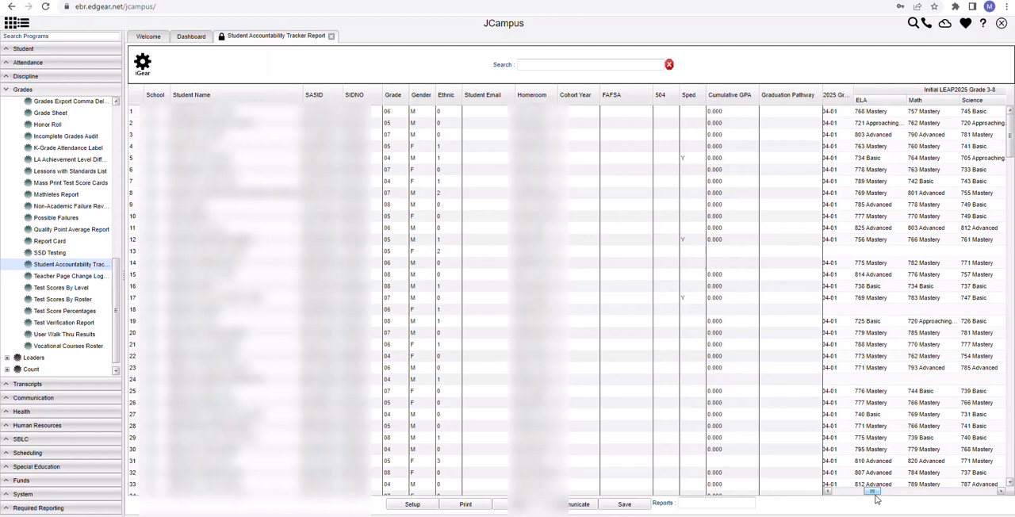
left_click_drag(877, 499, 969, 490)
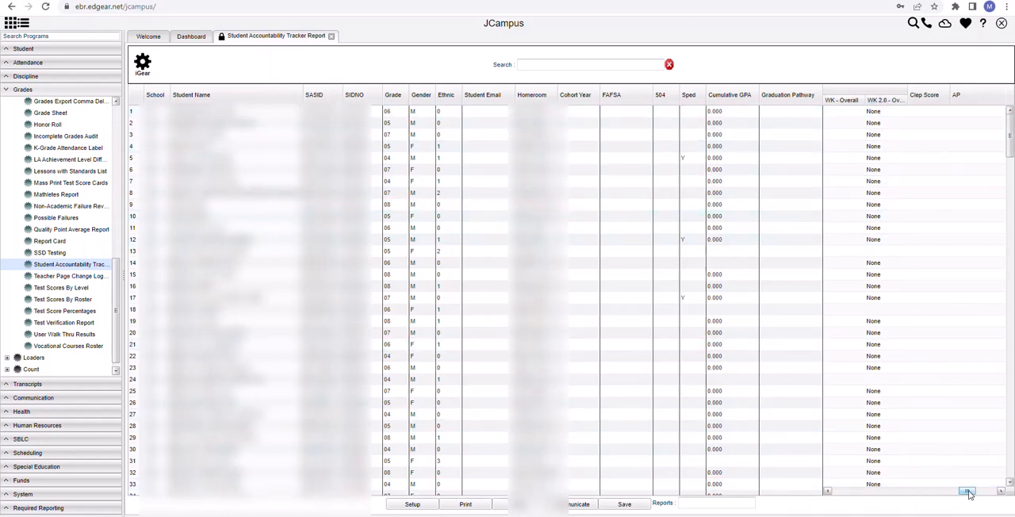
left_click_drag(963, 490, 955, 490)
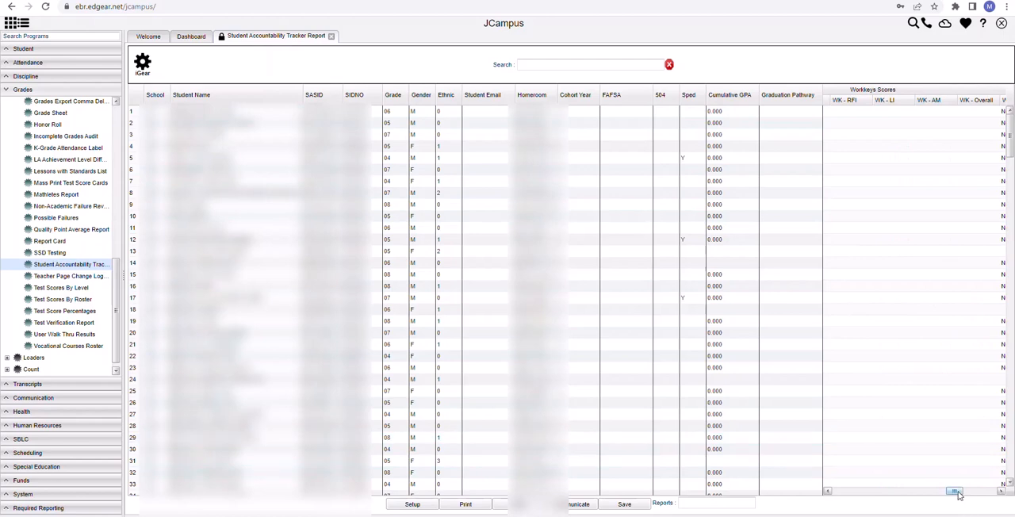
left_click_drag(957, 492, 843, 498)
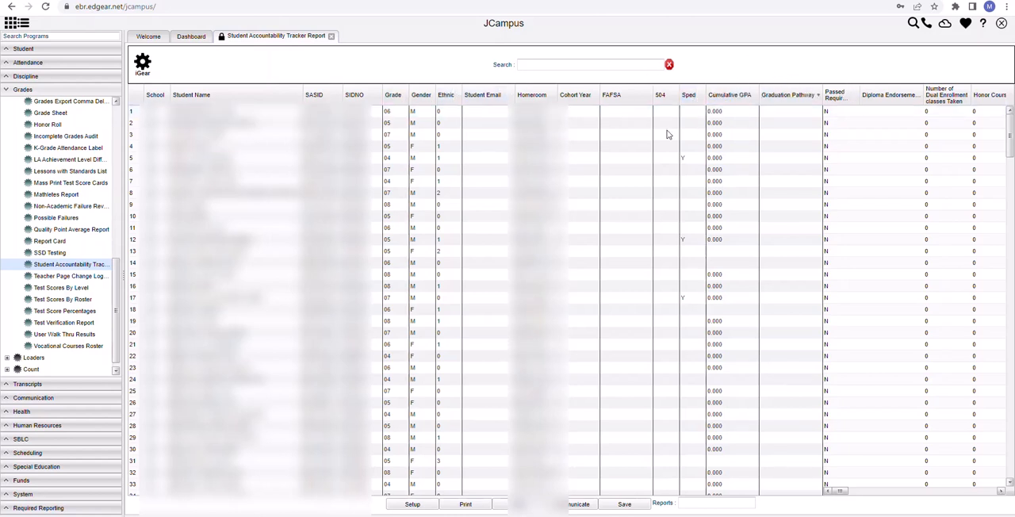
left_click(404, 96)
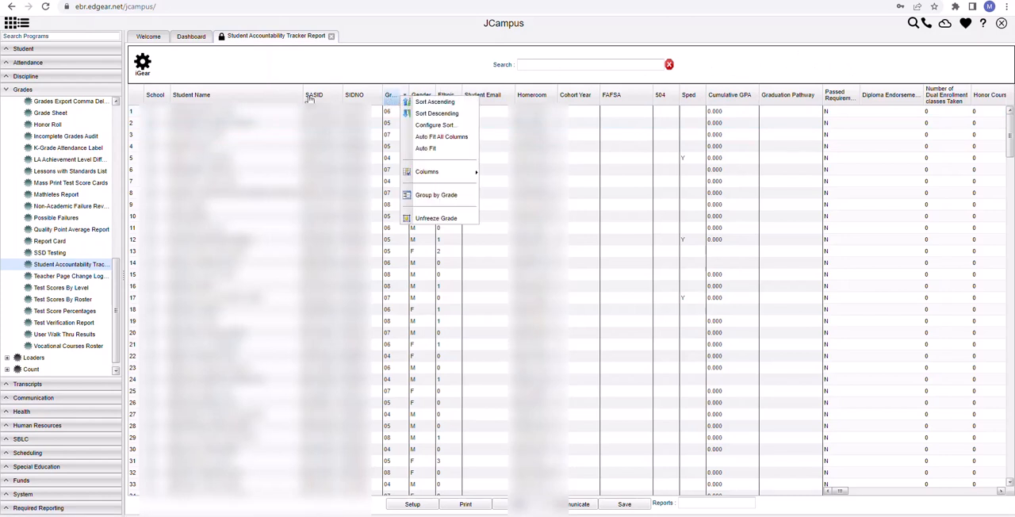
left_click(369, 71)
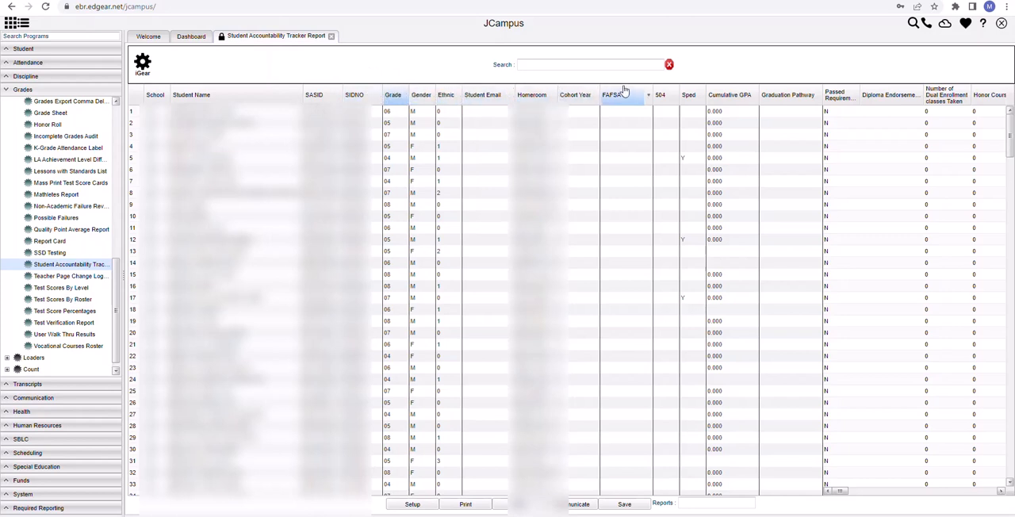
left_click(509, 96)
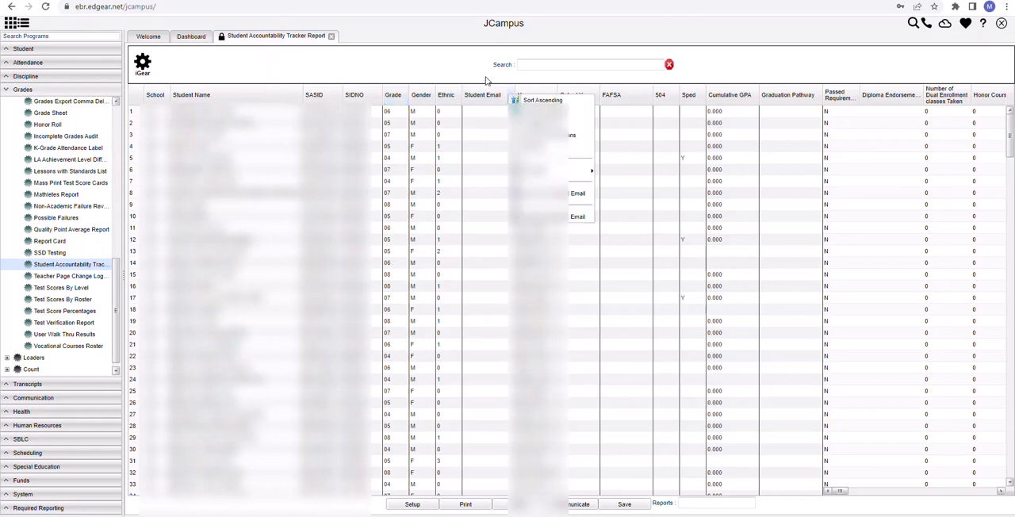
left_click(488, 81)
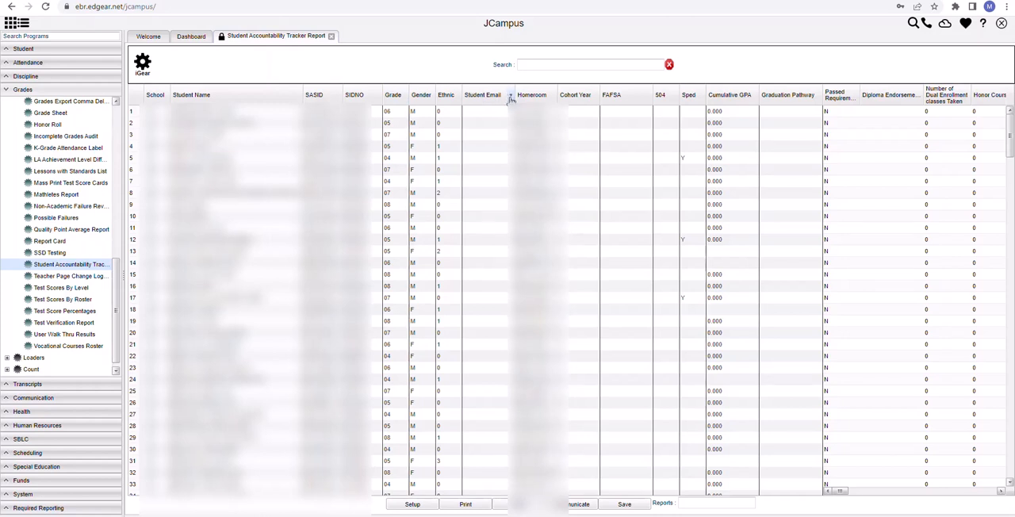
- Hide the School, Student Name, SASID and SIDNO columns in the report grid
left_click(511, 97)
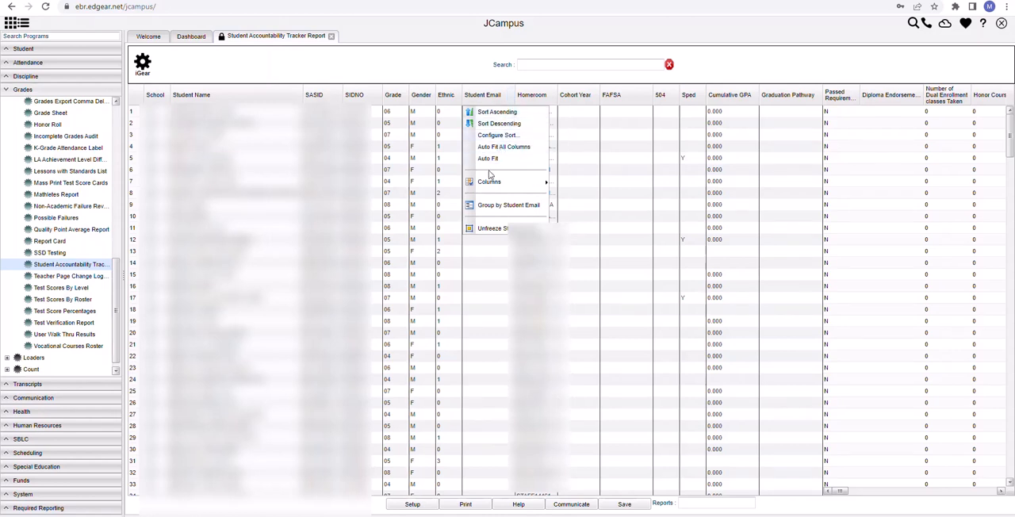
mouse_move(487, 184)
mouse_move(540, 184)
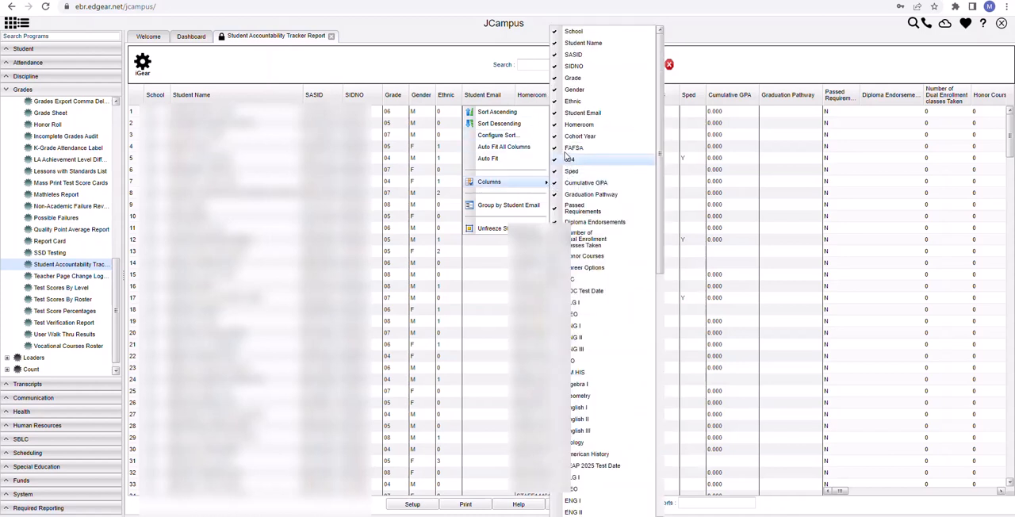
left_click(559, 35)
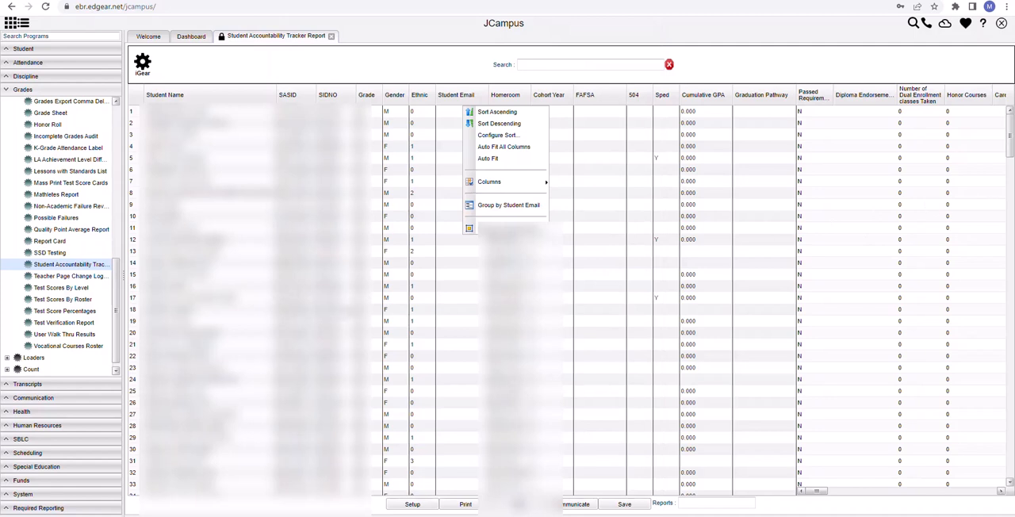
mouse_move(529, 182)
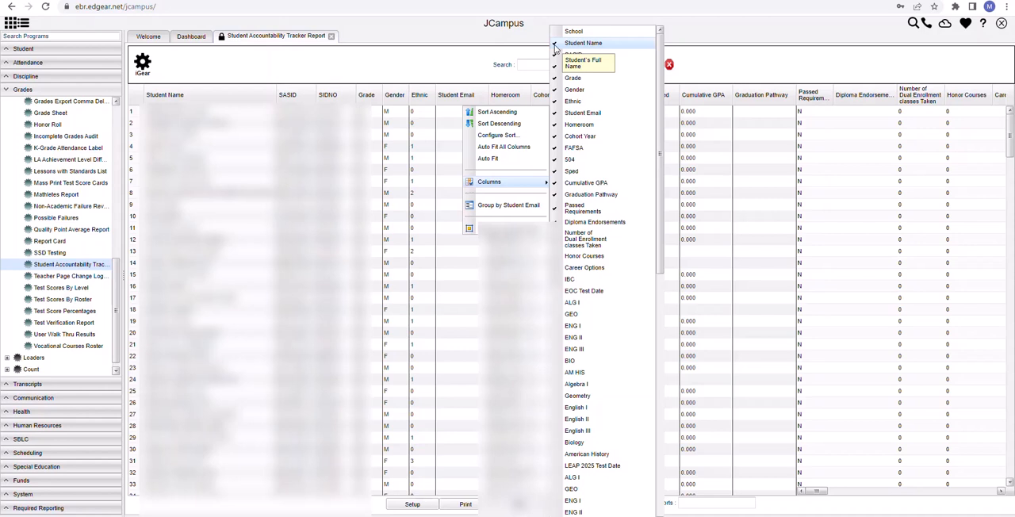
left_click(555, 45)
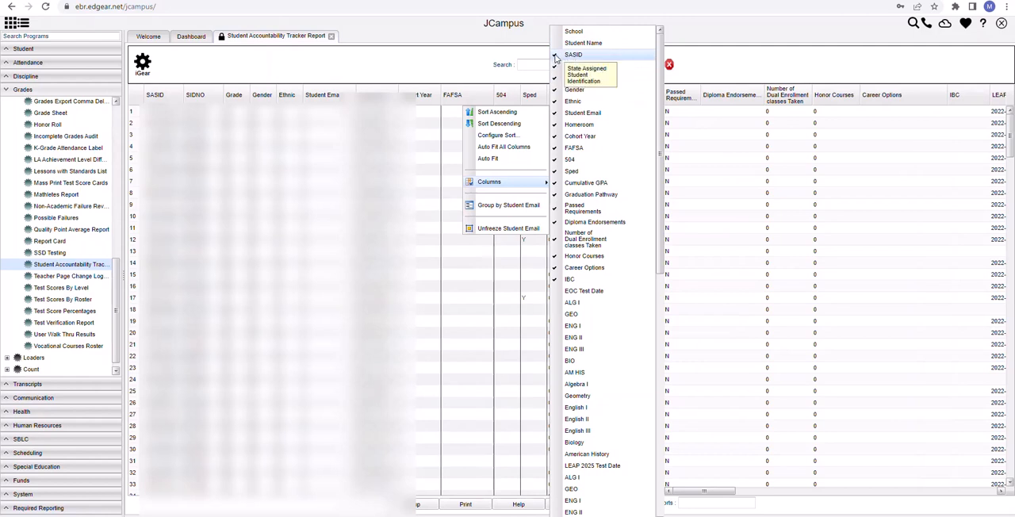
left_click(555, 56)
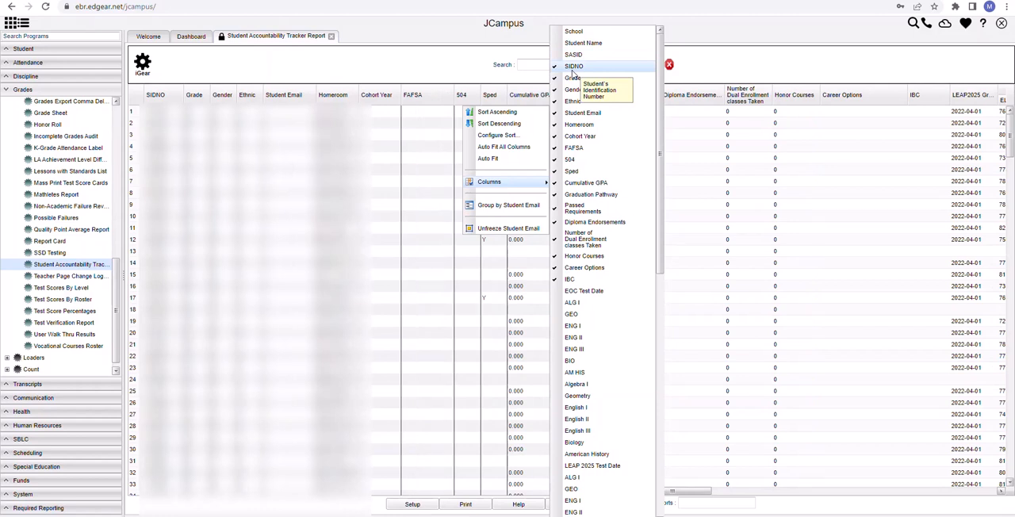
left_click(559, 68)
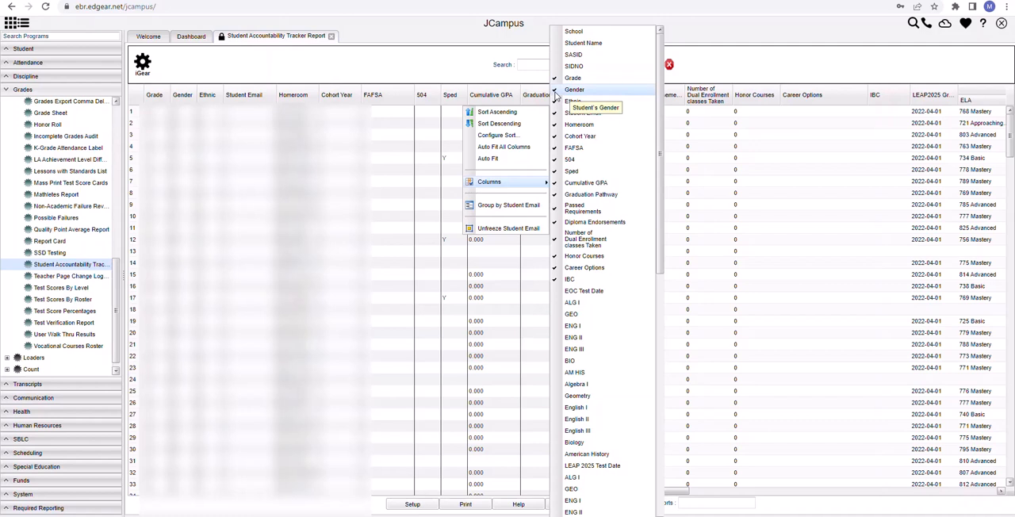
- Hide the Gender, Ethnic, Student Email, Homeroom, Cohort Year and FAFSA columns in the report grid
left_click(555, 90)
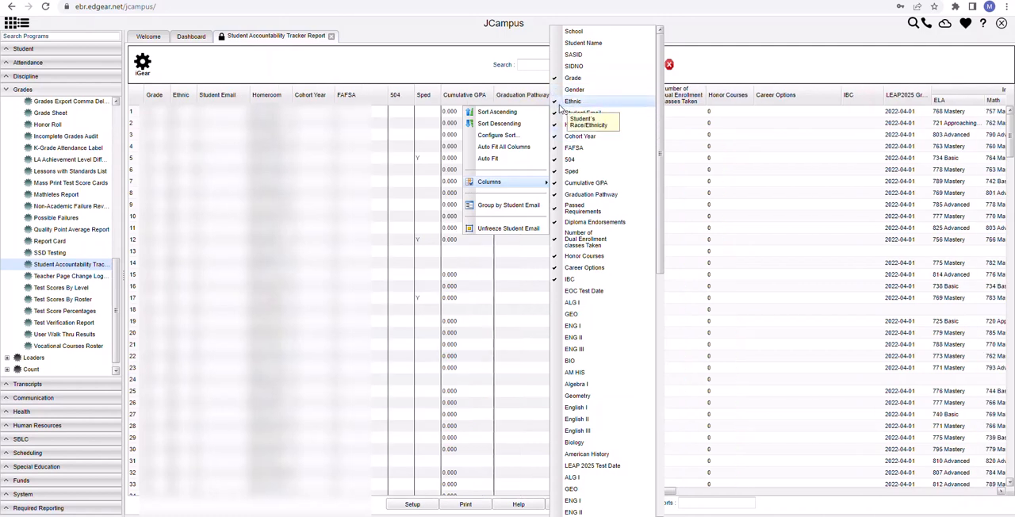
left_click(559, 103)
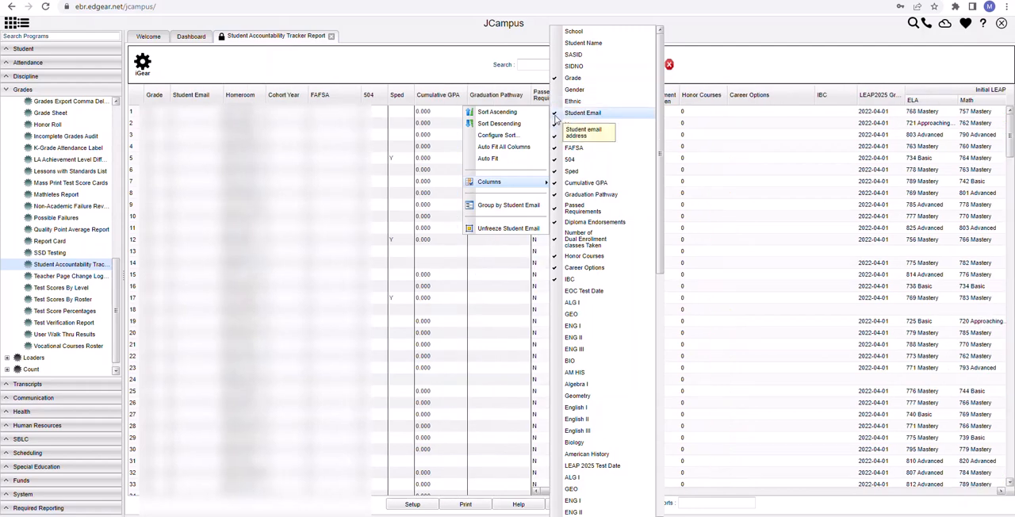
left_click(558, 116)
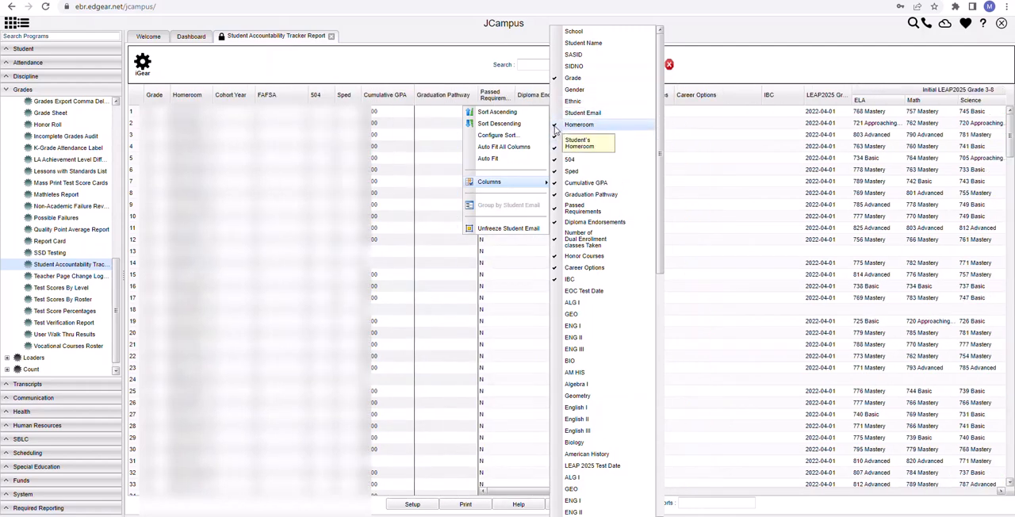
left_click(555, 127)
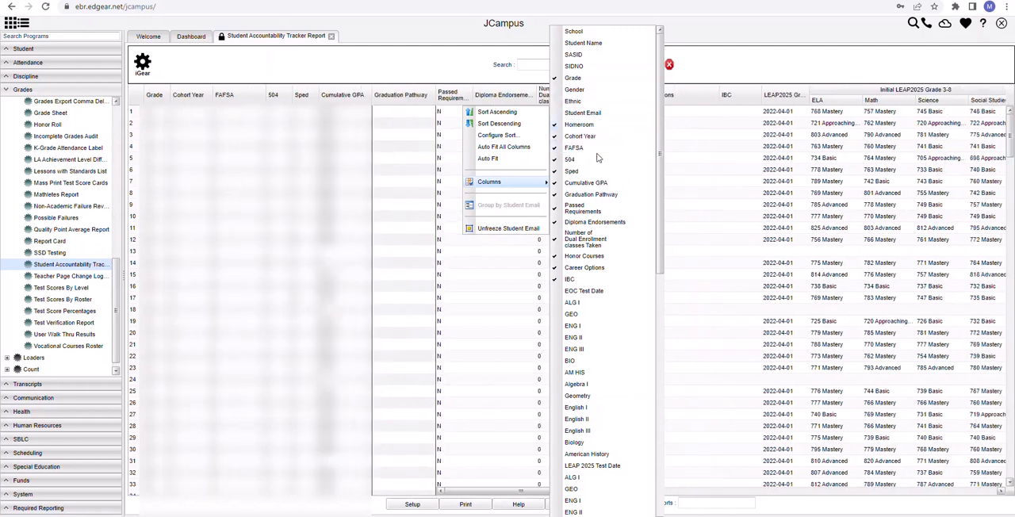
left_click(555, 141)
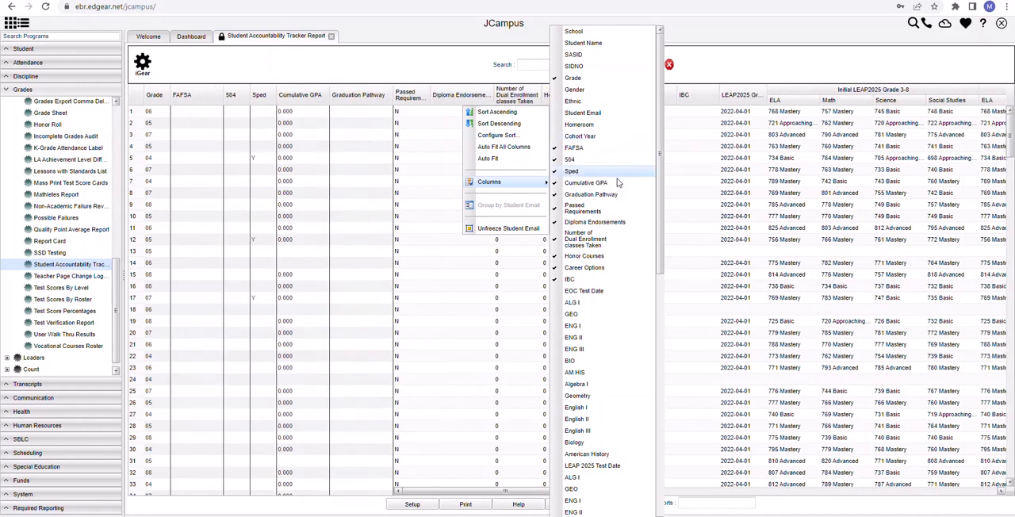
left_click(558, 150)
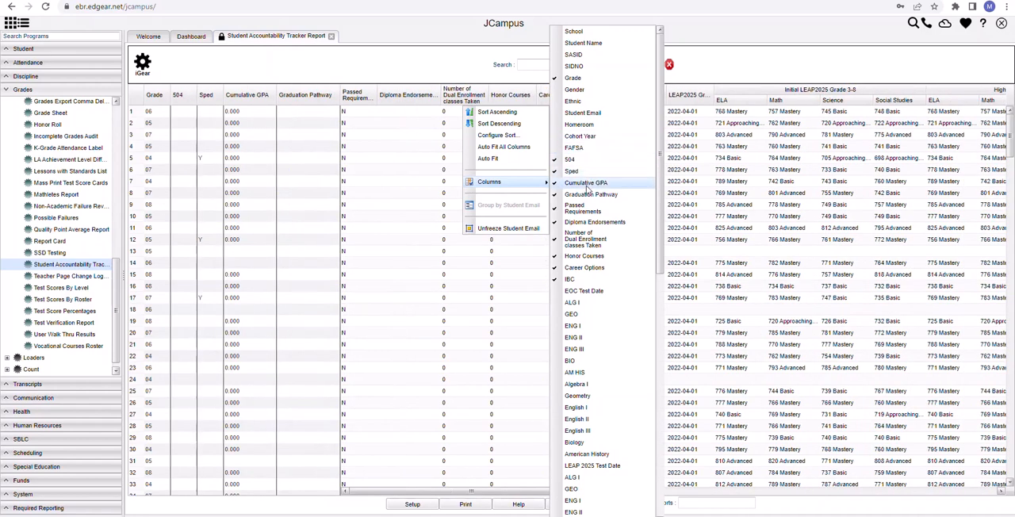
- Hide the Cumulative GPA, Graduation Pathway, Passed Requirements and Diploma Endorsements columns in the report grid
left_click(563, 187)
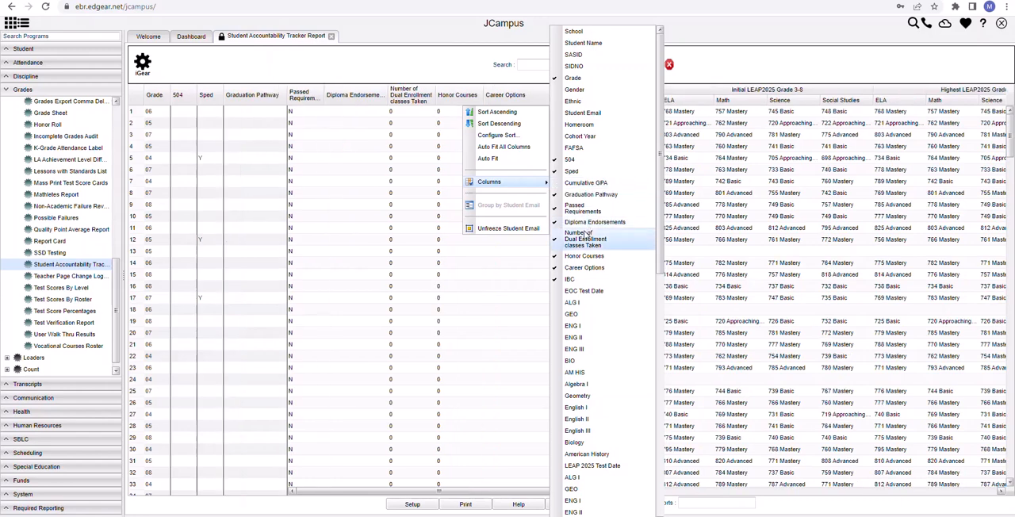
left_click(579, 195)
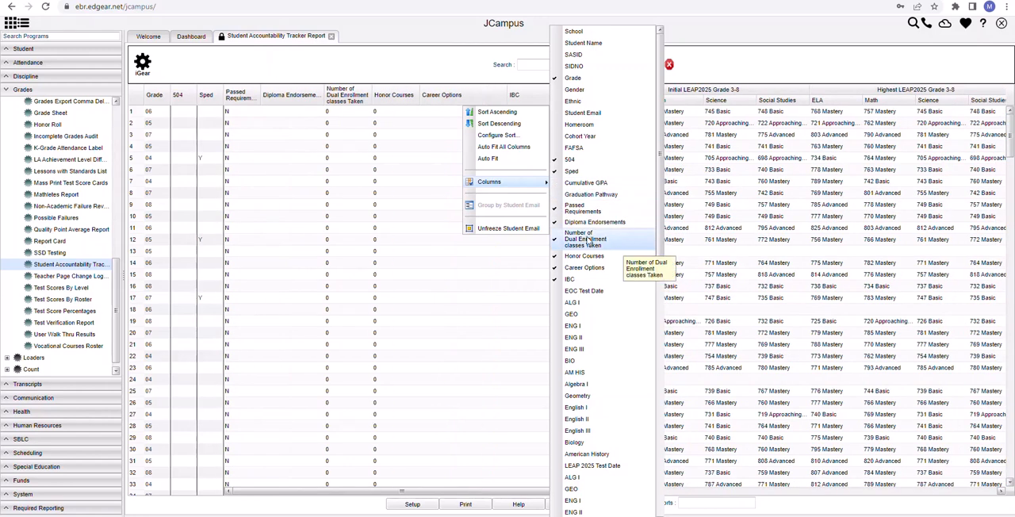
left_click(555, 211)
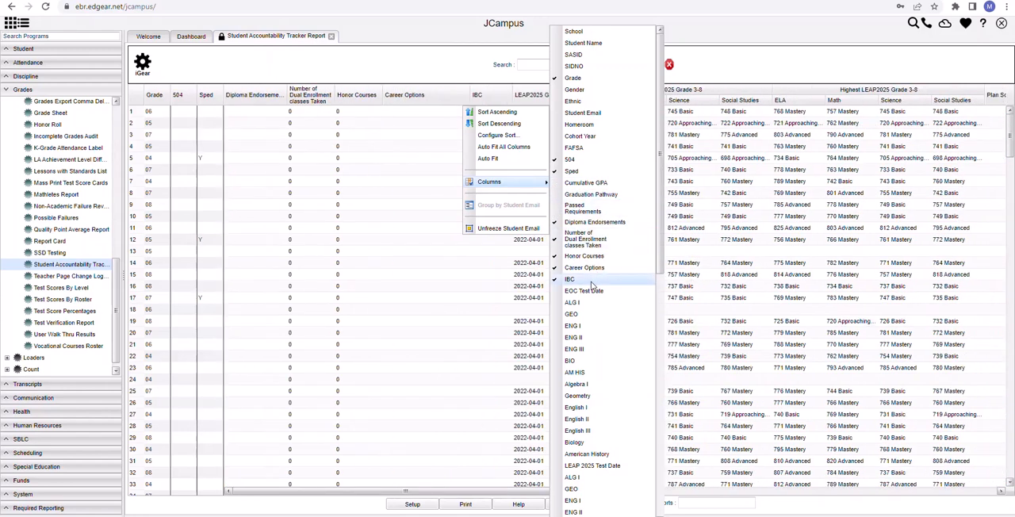
left_click(559, 224)
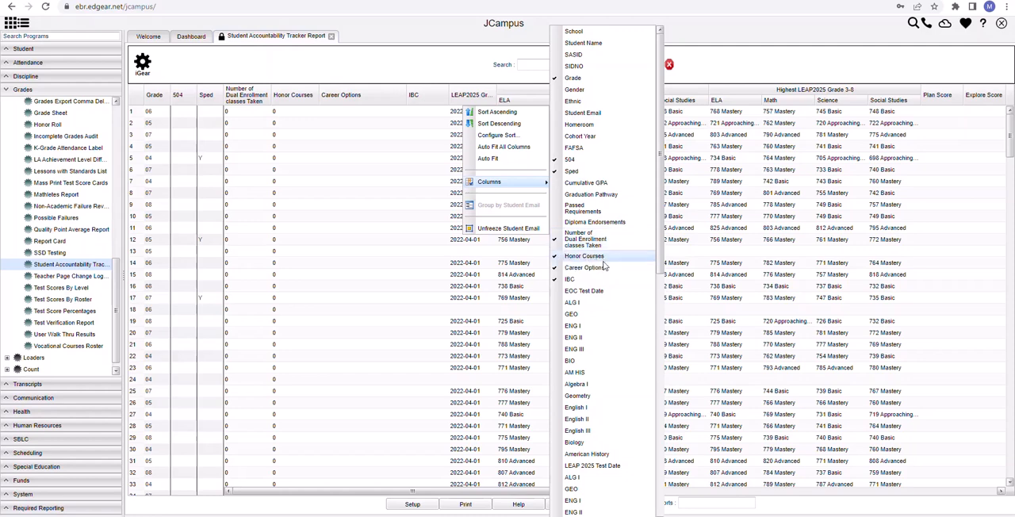
- Hide the Number of Dual Enrollment classes Taken, Honor Courses, Career Options and IBC columns in the report grid
left_click(557, 241)
left_click(557, 257)
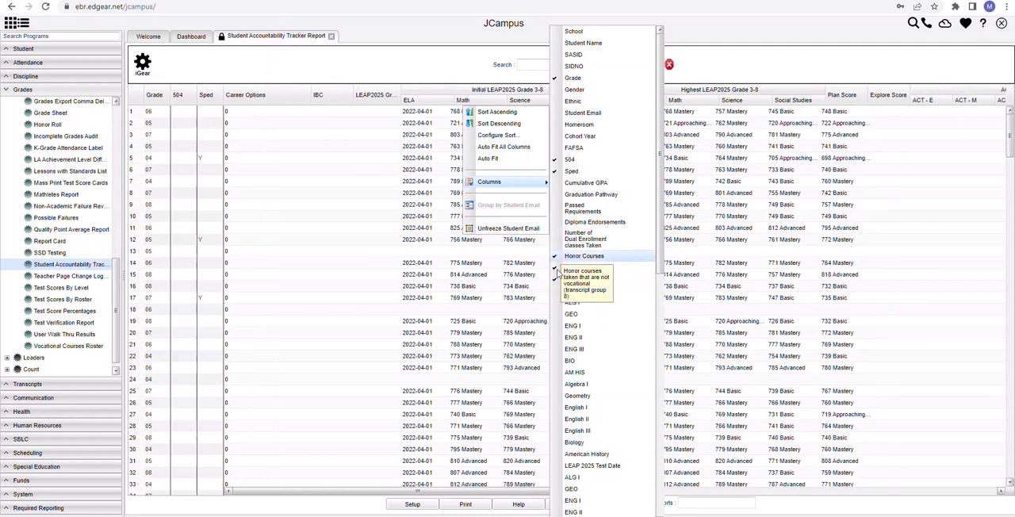
left_click(558, 268)
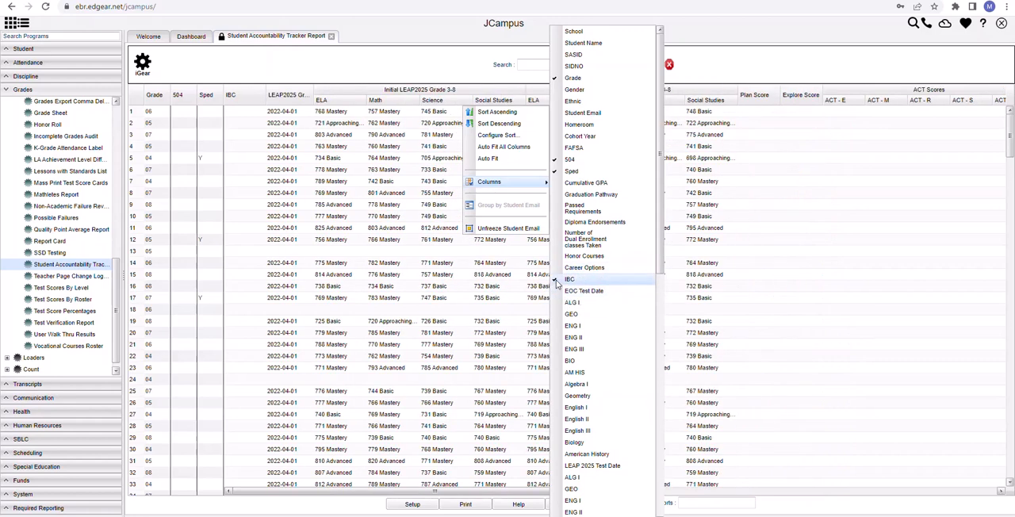
left_click(557, 279)
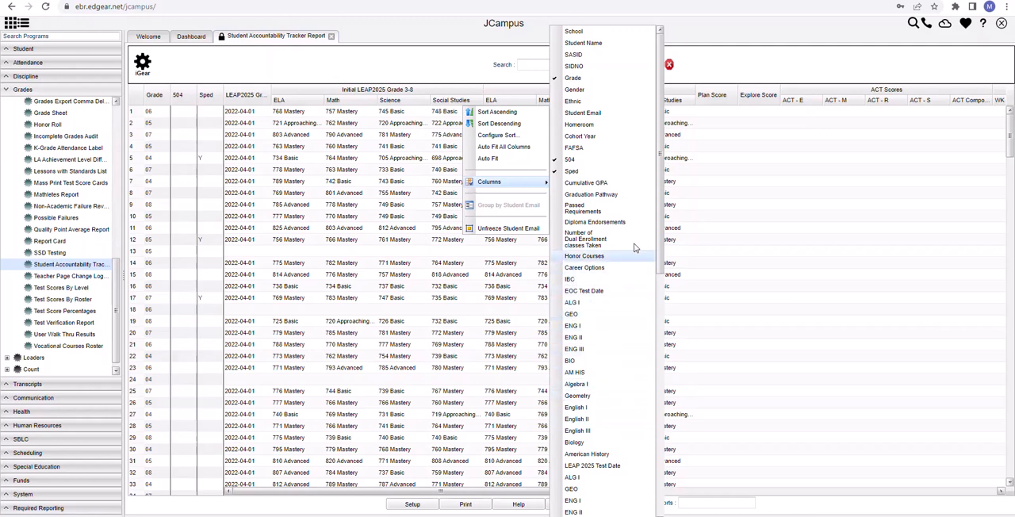
- Hide the Math, Science and Social Studies columns under both Initial and Highest LEAP2025 Grade 3-8
scroll(661, 214, "down", 3)
left_click_drag(661, 214, 684, 452)
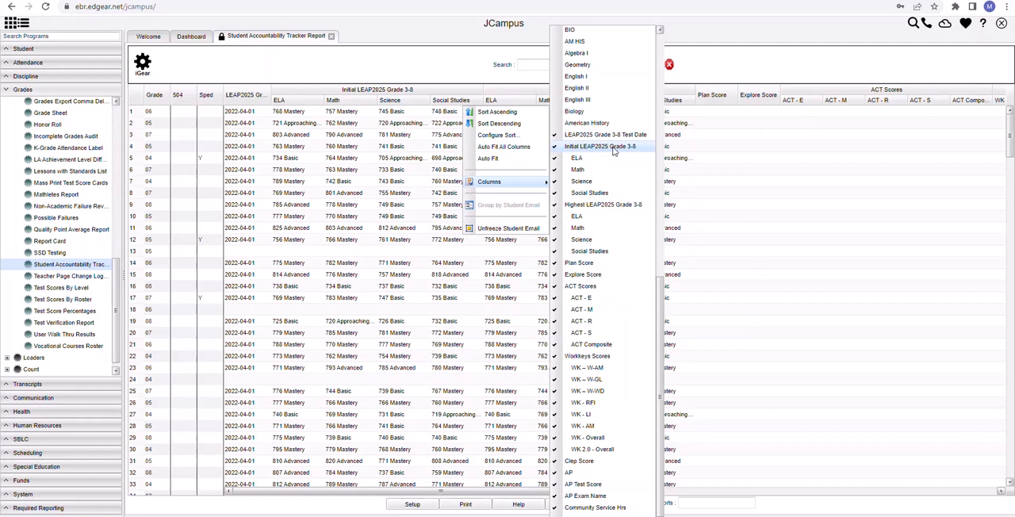
left_click(555, 170)
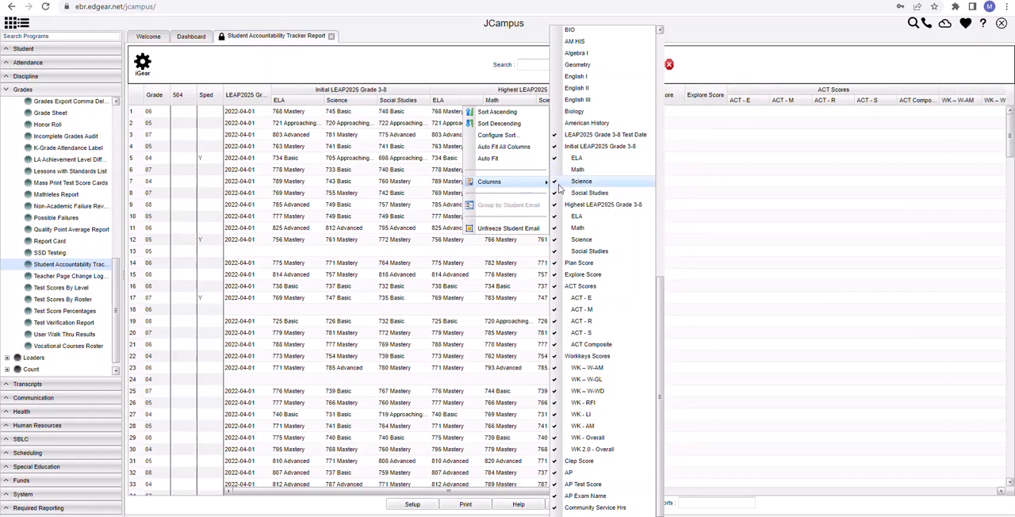
left_click(558, 183)
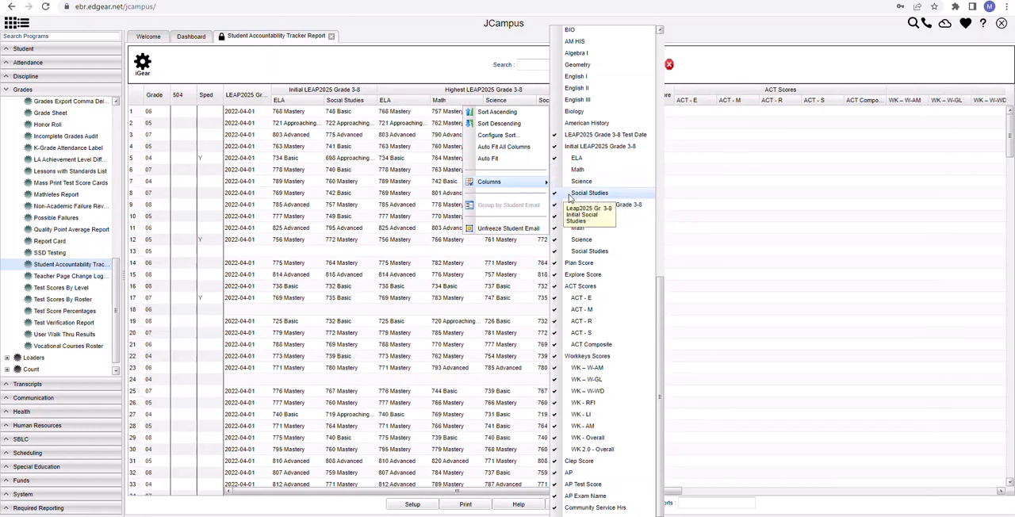
left_click(569, 195)
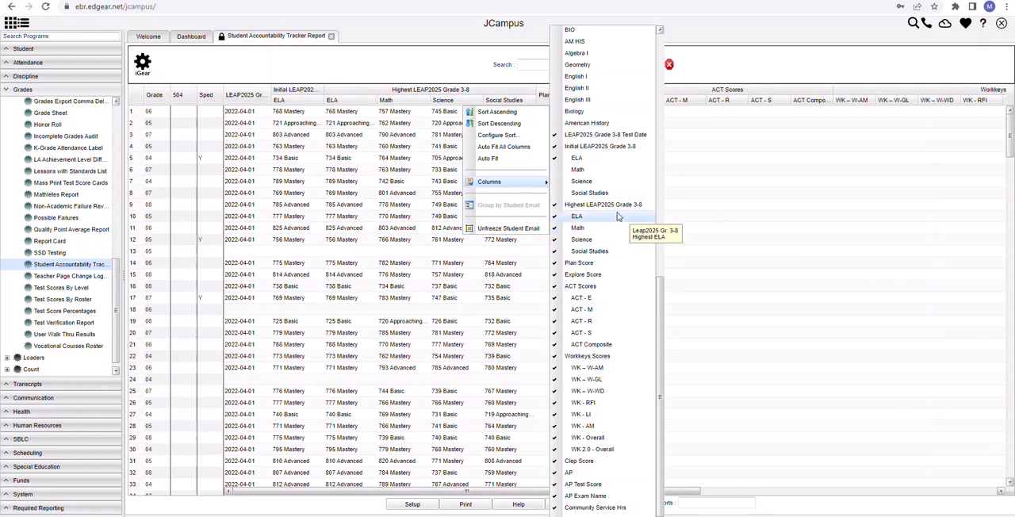
left_click(556, 230)
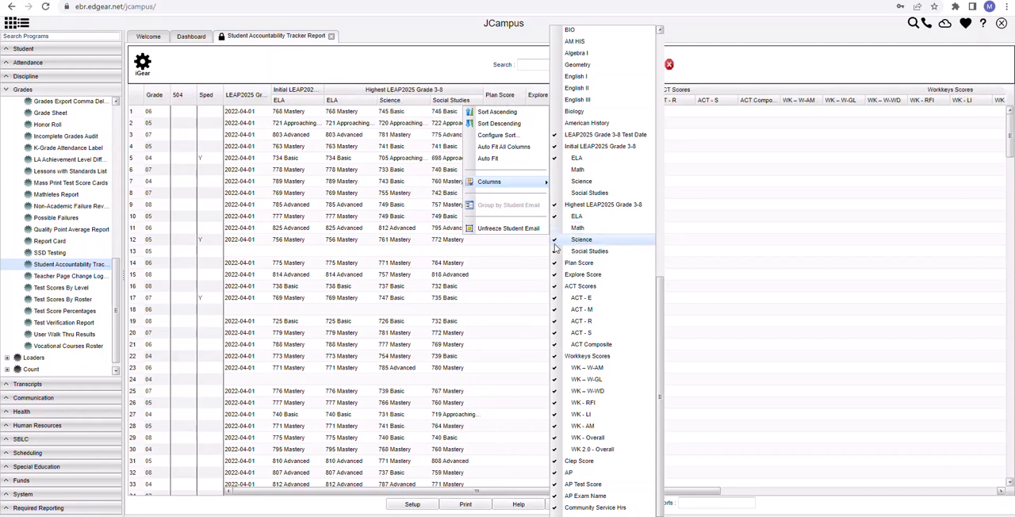
left_click(558, 240)
left_click(589, 252)
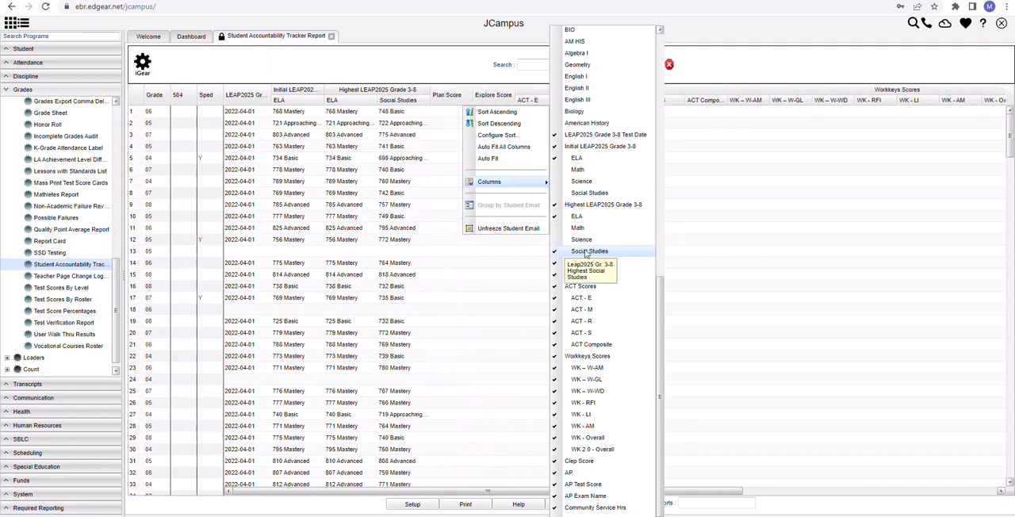
- Hide the Plan Score and Explore Score columns and the whole ACT Scores and Workkeys Scores groups
left_click(557, 263)
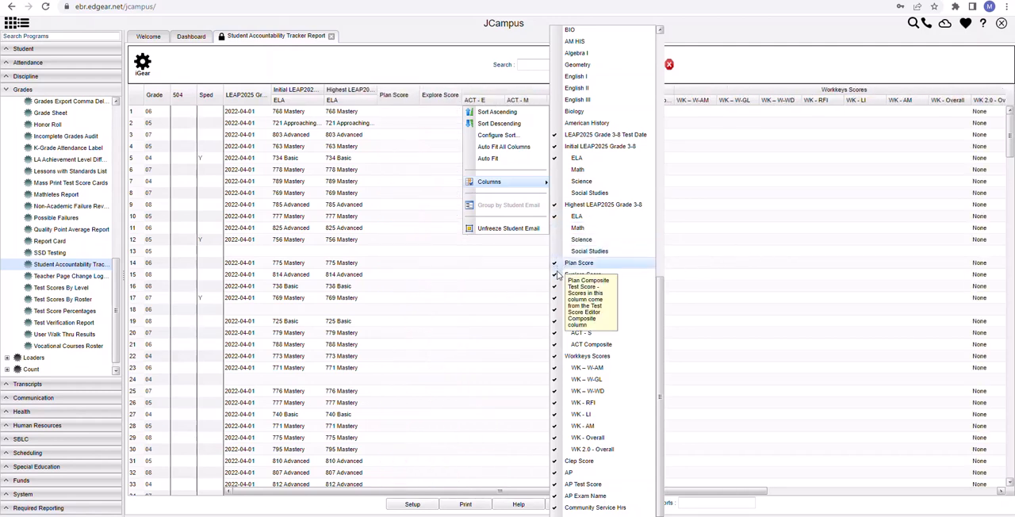
left_click(556, 275)
left_click(557, 286)
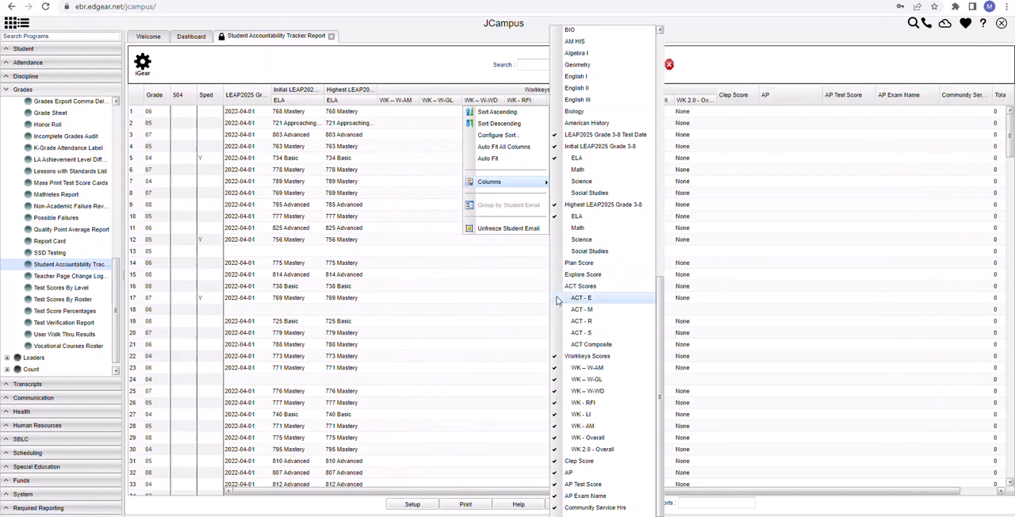
left_click(557, 358)
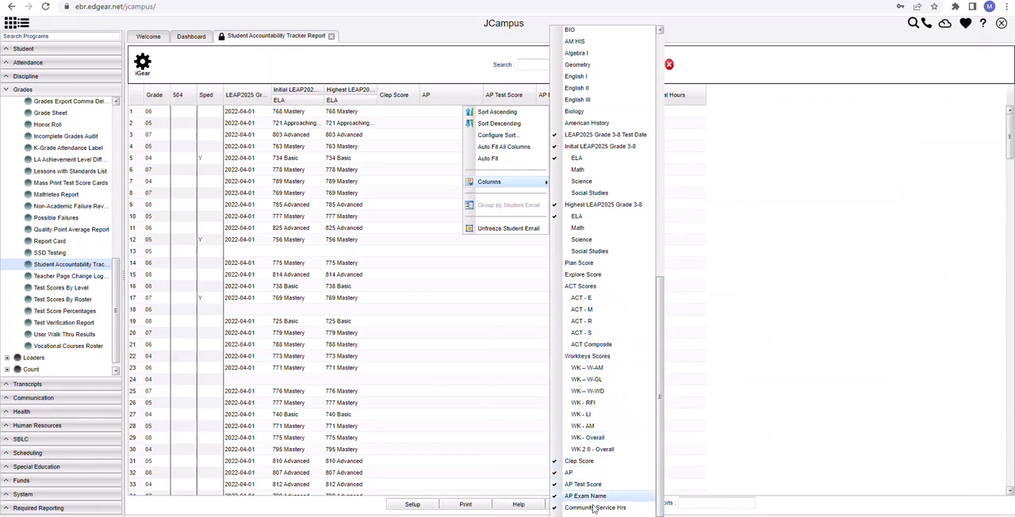
- Hide the Clep Score, AP, AP Test Score, AP Exam Name, Community Service Hrs and Total Hours columns and close the column list
left_click(557, 462)
left_click(556, 473)
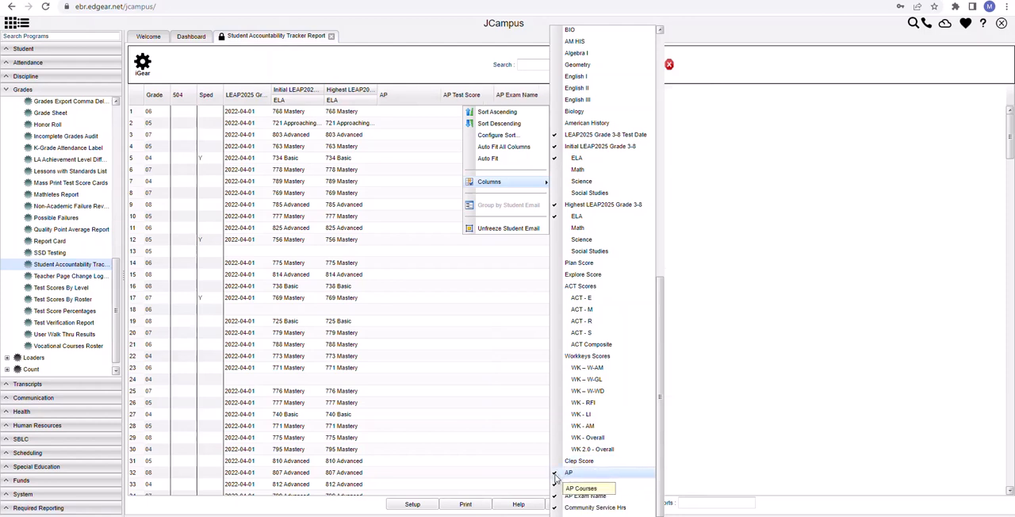
left_click(557, 485)
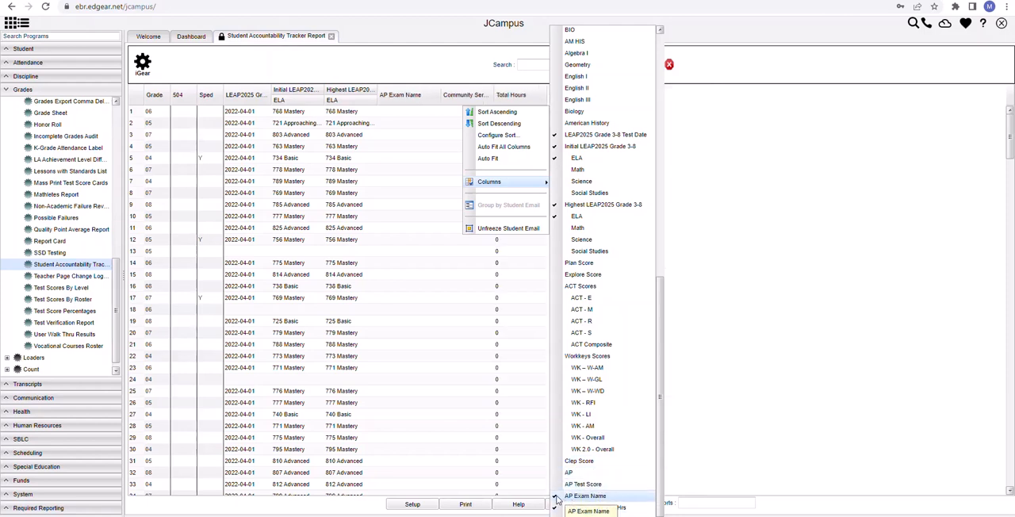
left_click(567, 497)
left_click(575, 508)
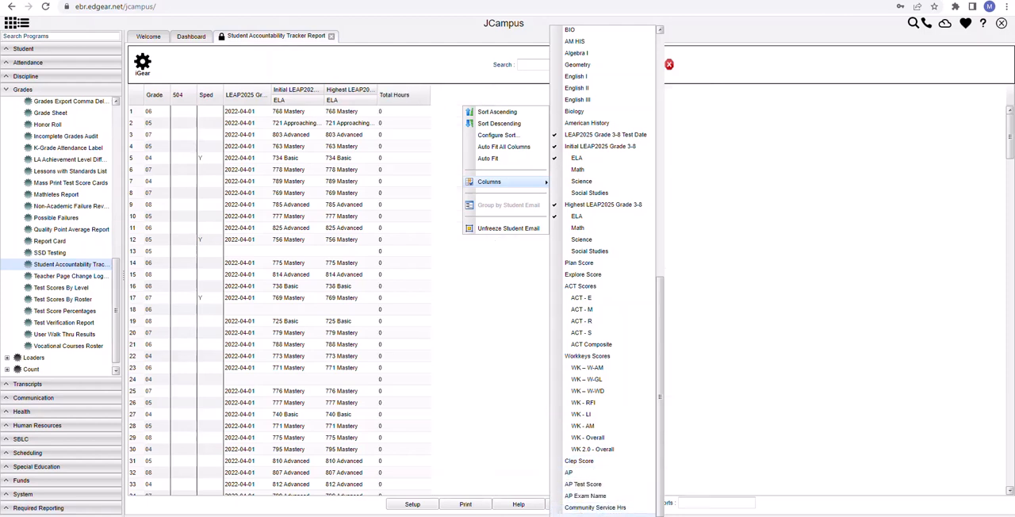
left_click(577, 515)
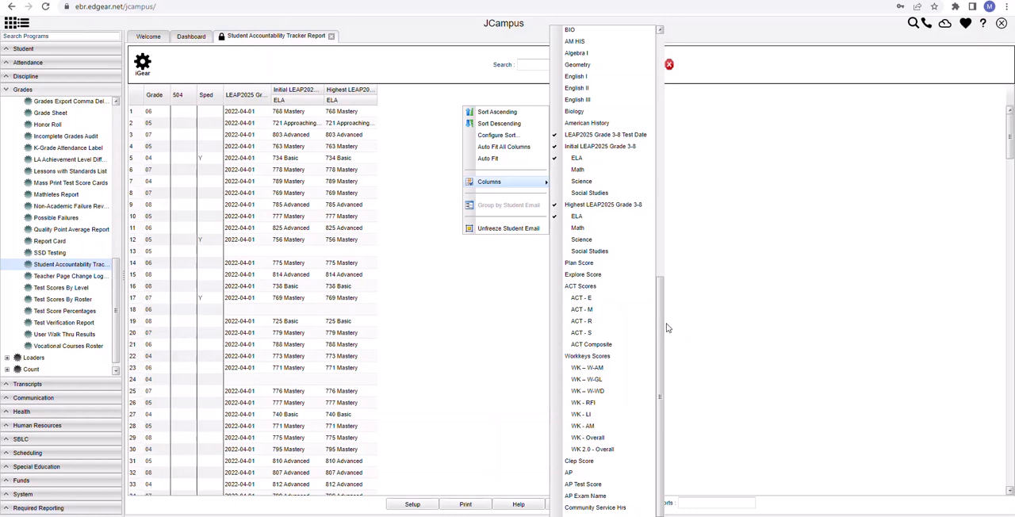
left_click_drag(659, 327, 646, 70)
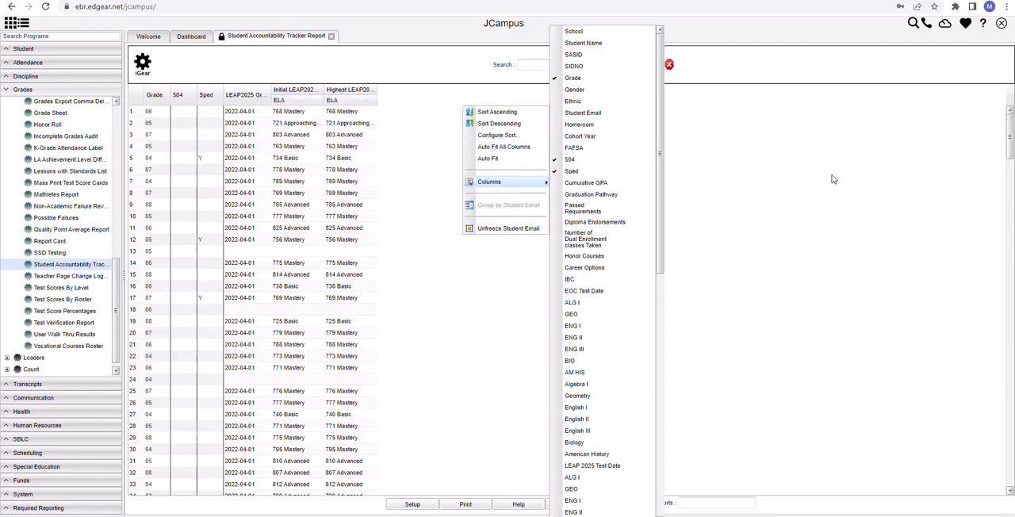
left_click(771, 209)
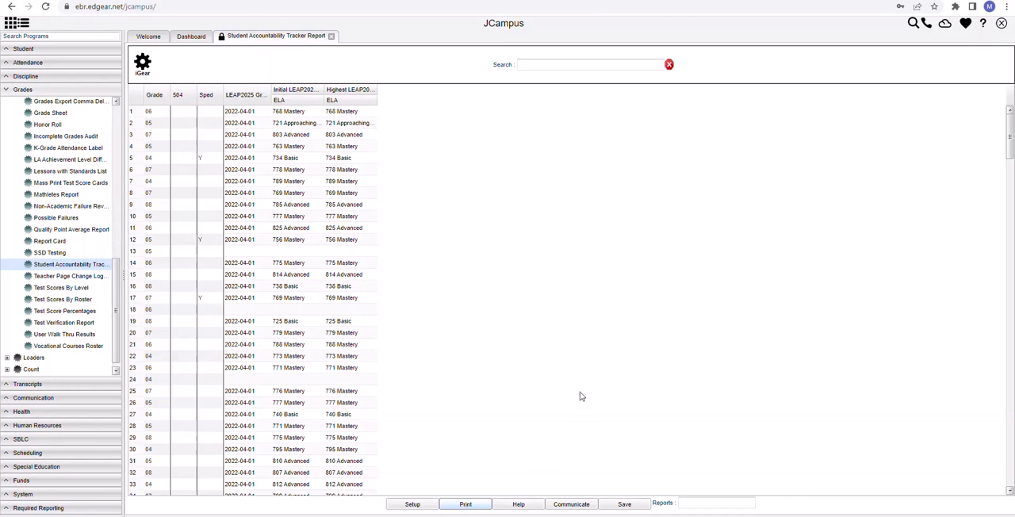
- Export the reduced report as an XLS spreadsheet, keeping the suggested file name
left_click(465, 505)
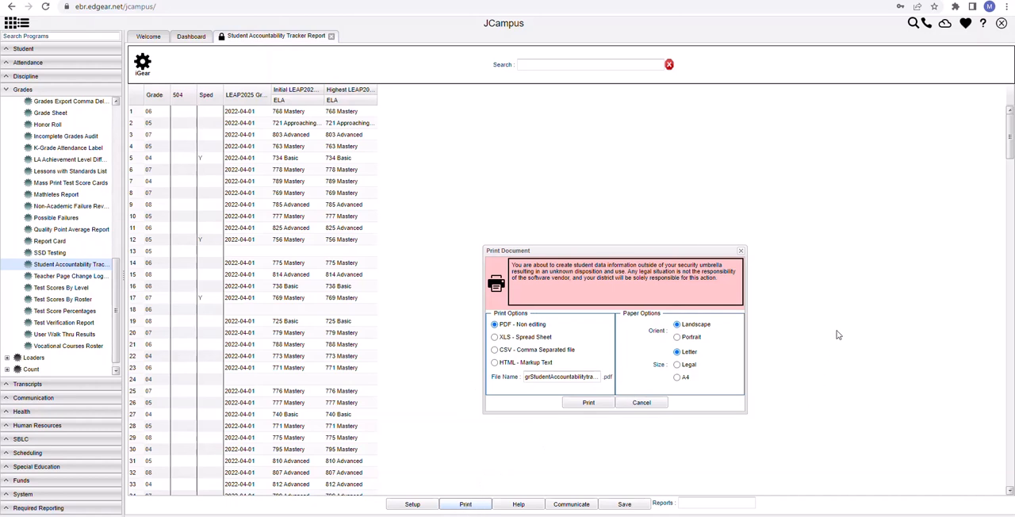
left_click(495, 337)
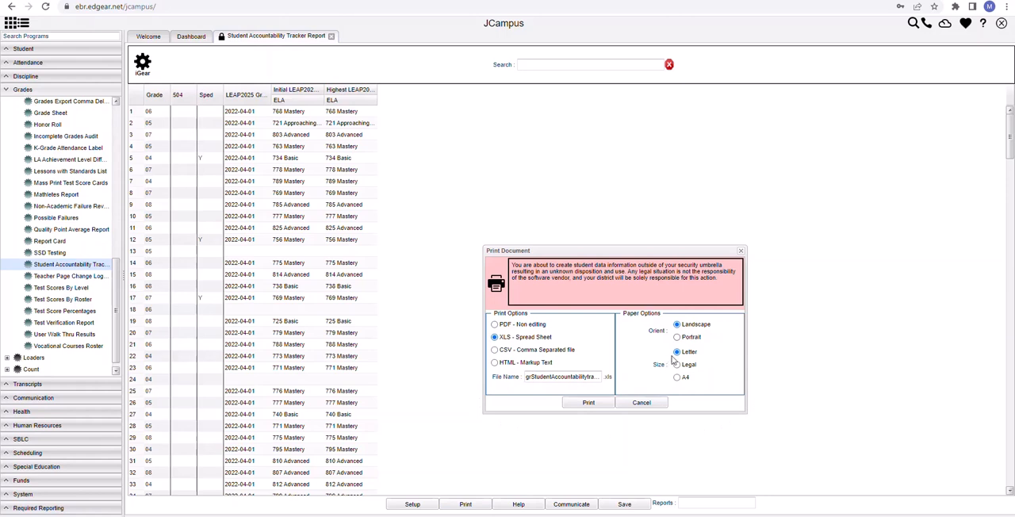
left_click(589, 404)
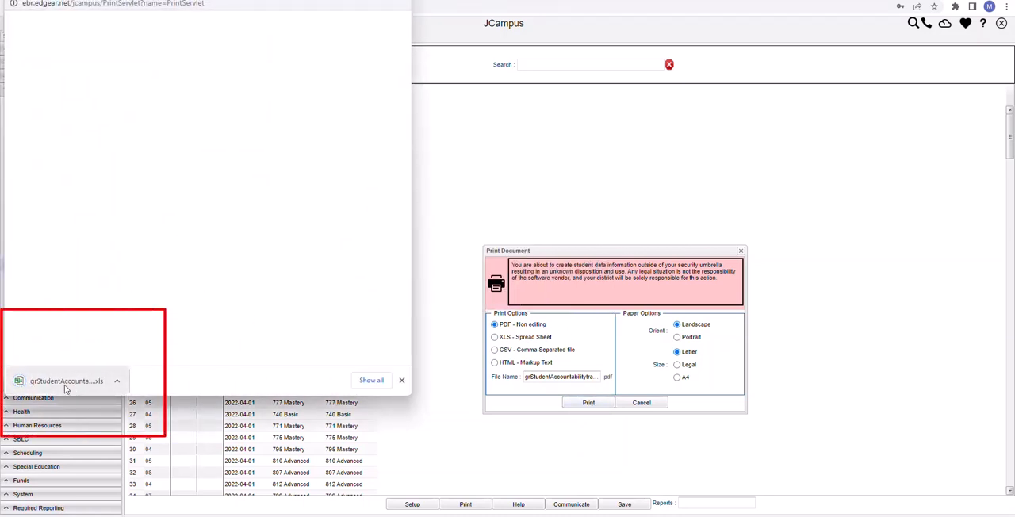
- Open the downloaded XLS report in Excel, maximize its window and enable editing
left_click(66, 383)
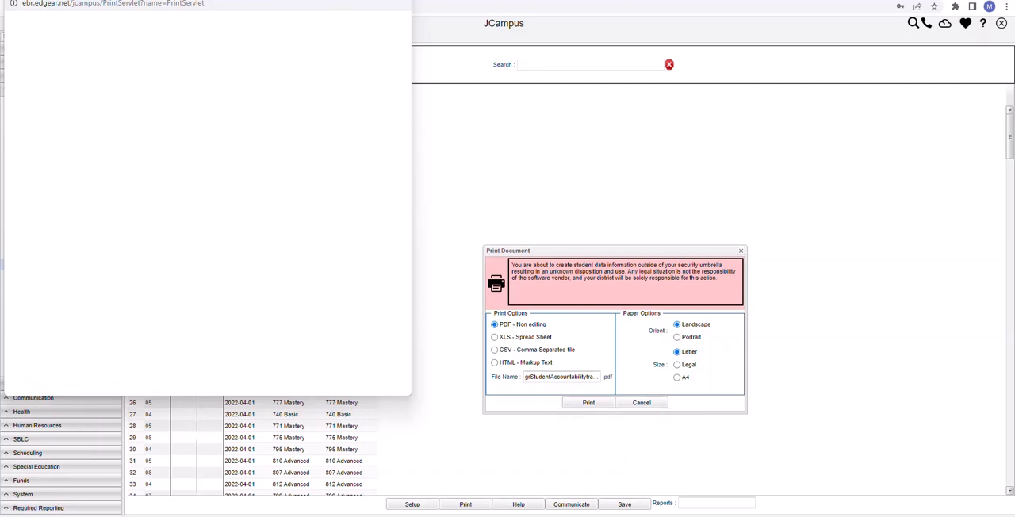
left_click_drag(1014, 52, 529, 25)
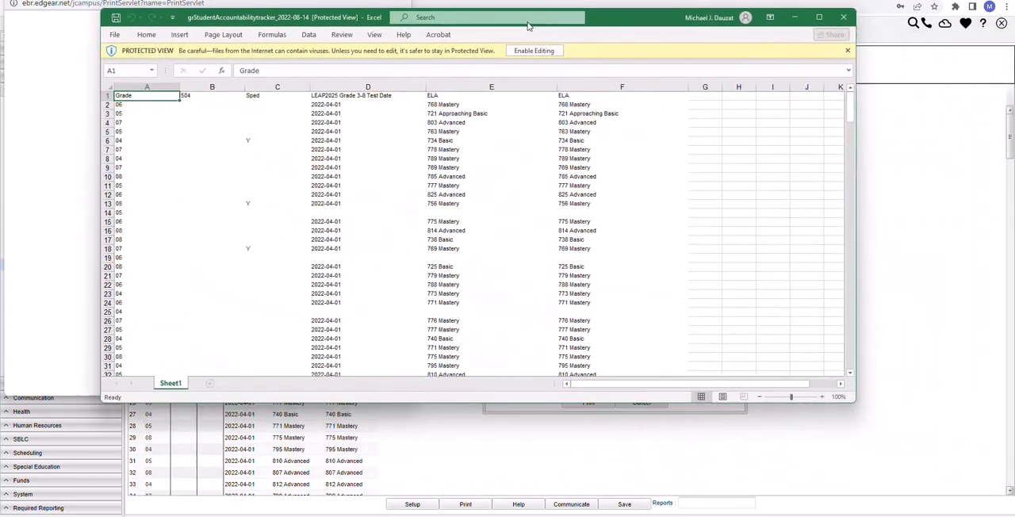
left_click(815, 17)
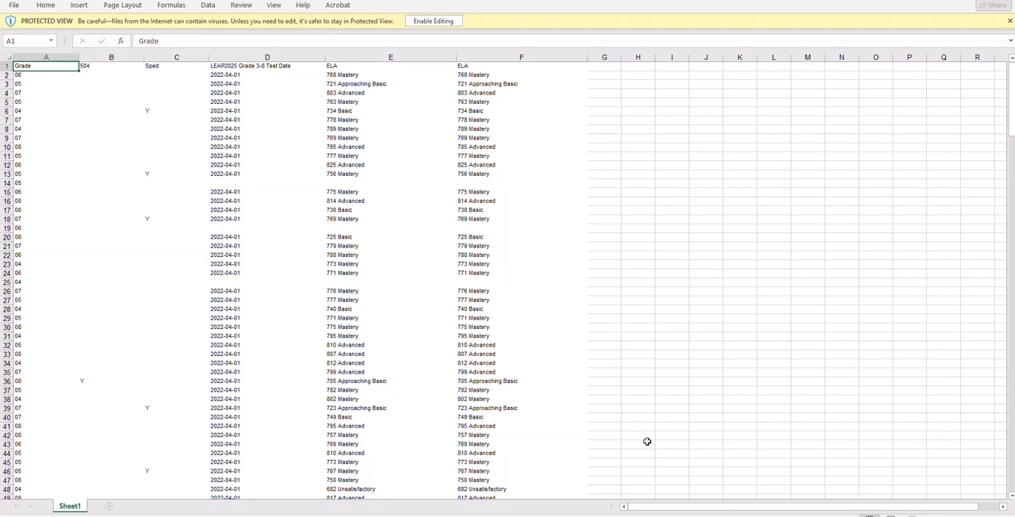
left_click(433, 22)
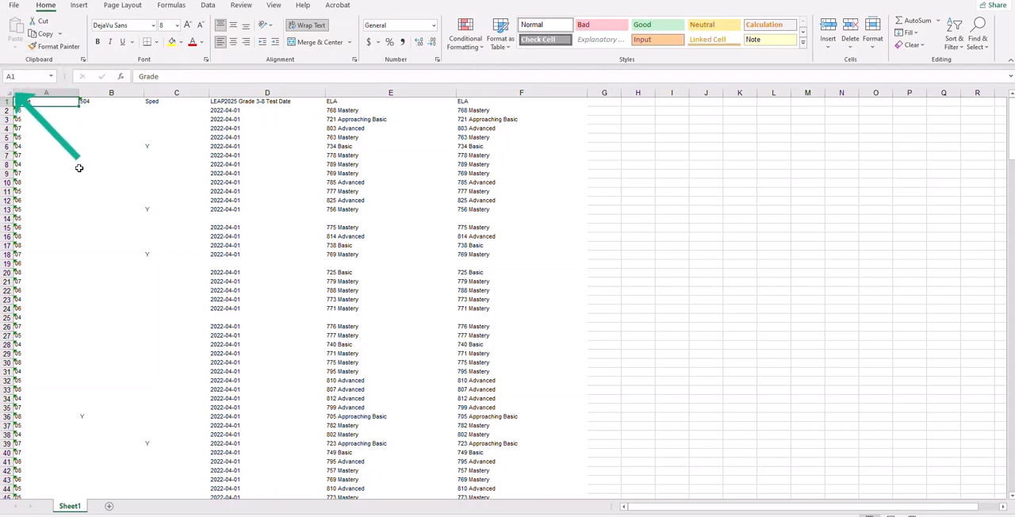
- Turn on filtering for the whole sheet and sort the data by the second ELA column (F) from A to Z
left_click(8, 93)
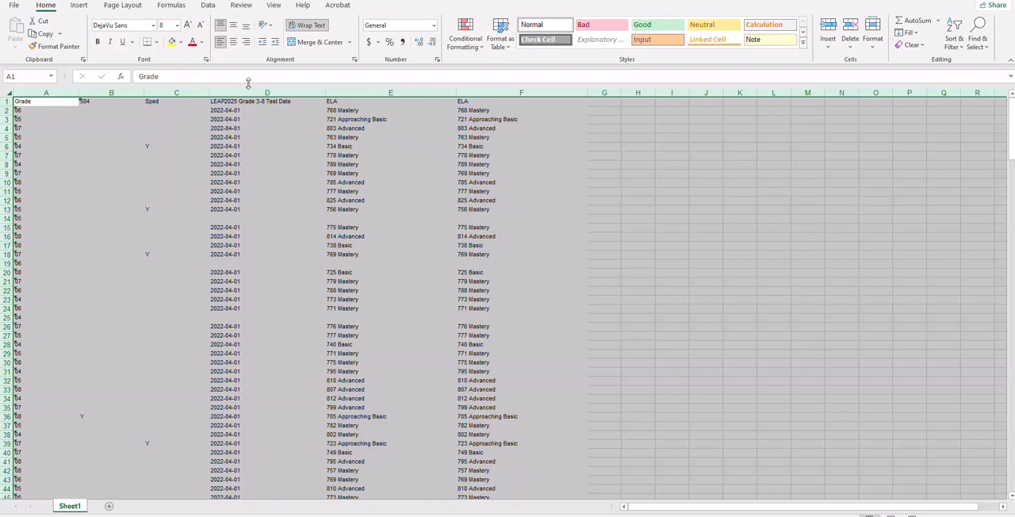
left_click(208, 6)
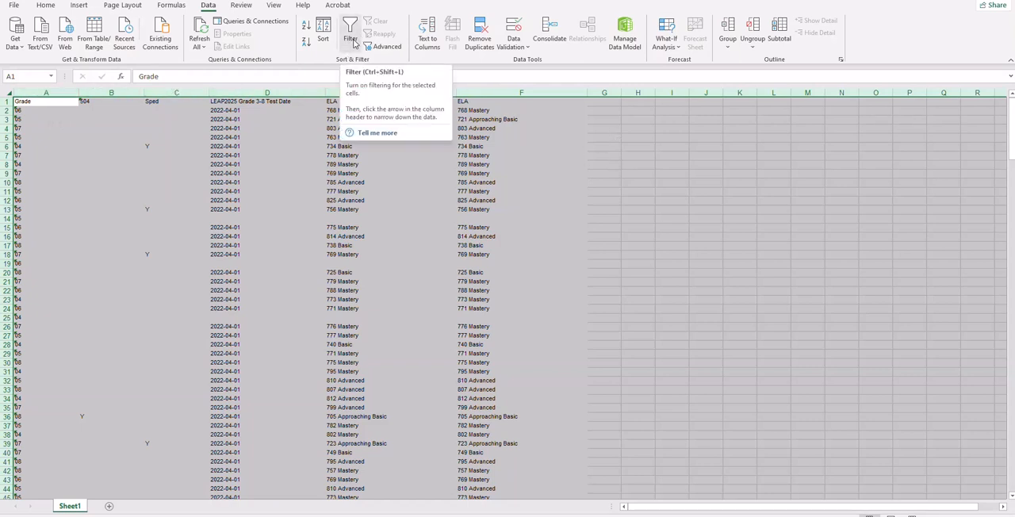
left_click(353, 45)
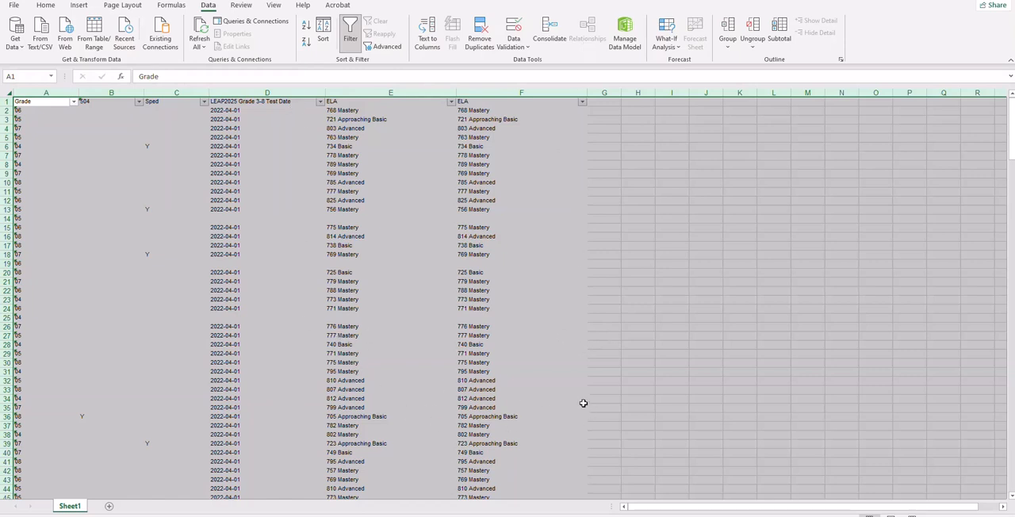
left_click(583, 104)
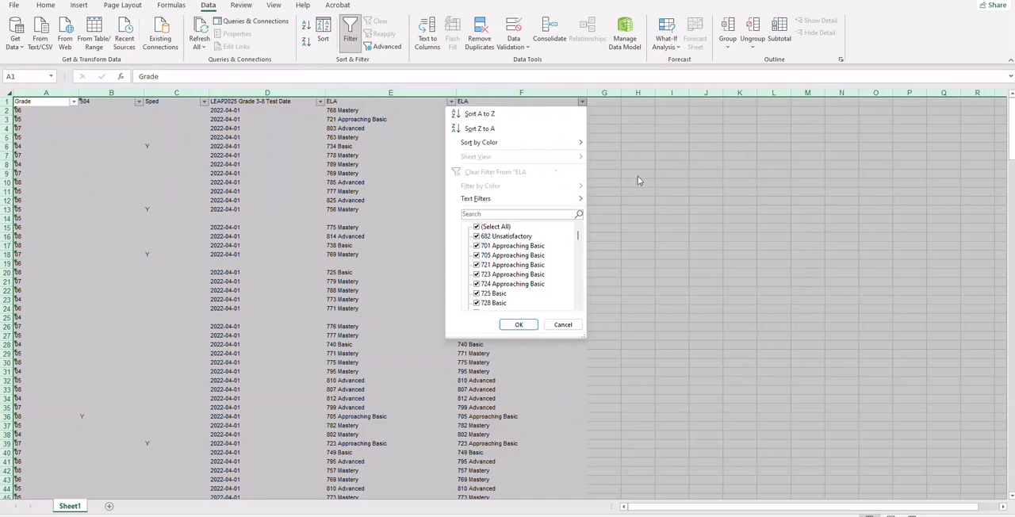
left_click(480, 118)
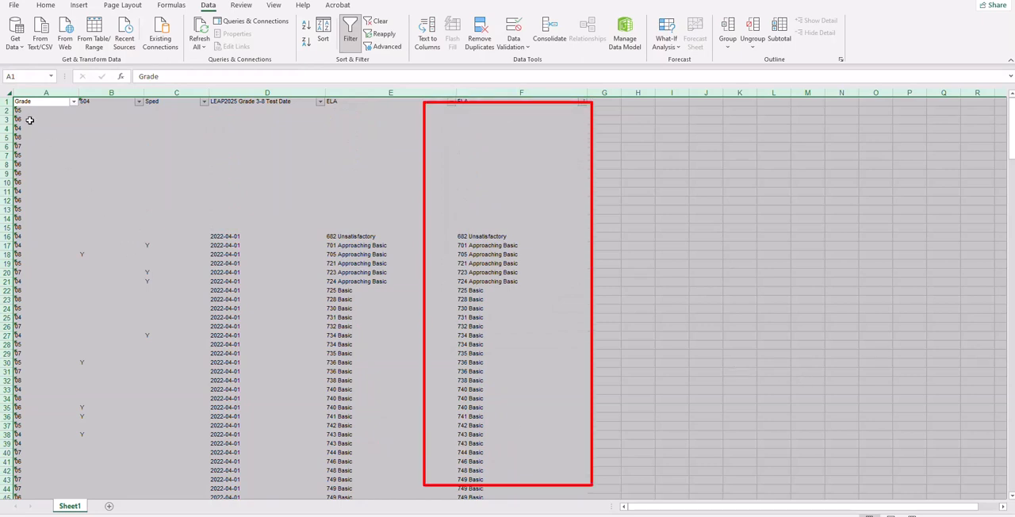
- Select the blank cells F2:F15 in the second ELA column and restore the Excel window to its smaller size to show the selection count
mouse_move(7, 110)
left_mouse_down()
mouse_move(13, 209)
mouse_move(25, 218)
mouse_move(16, 230)
left_mouse_up()
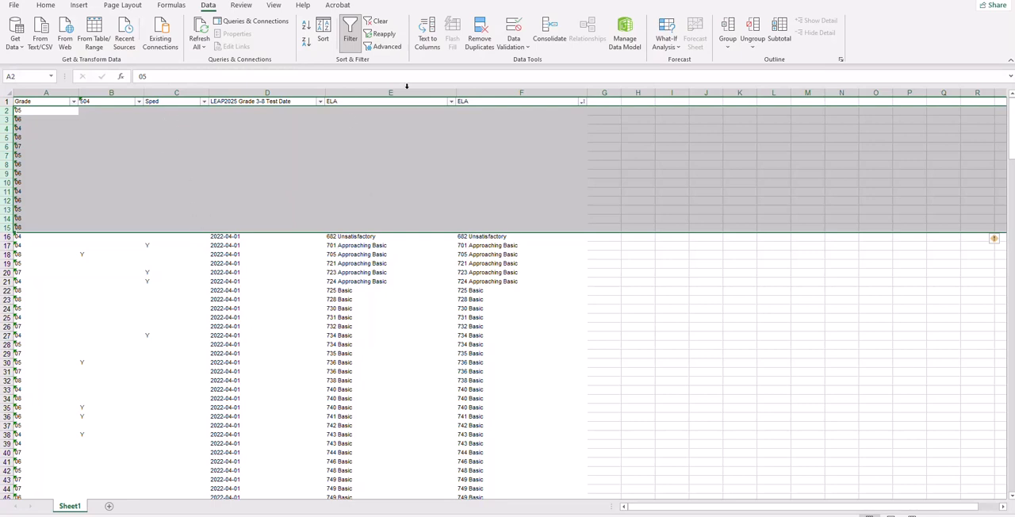
left_click(485, 119)
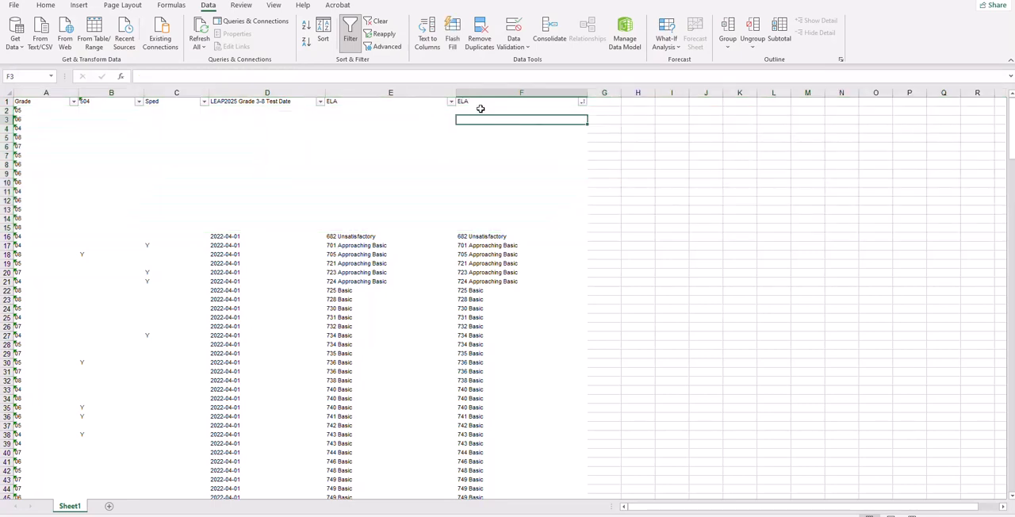
left_click_drag(478, 110, 484, 224)
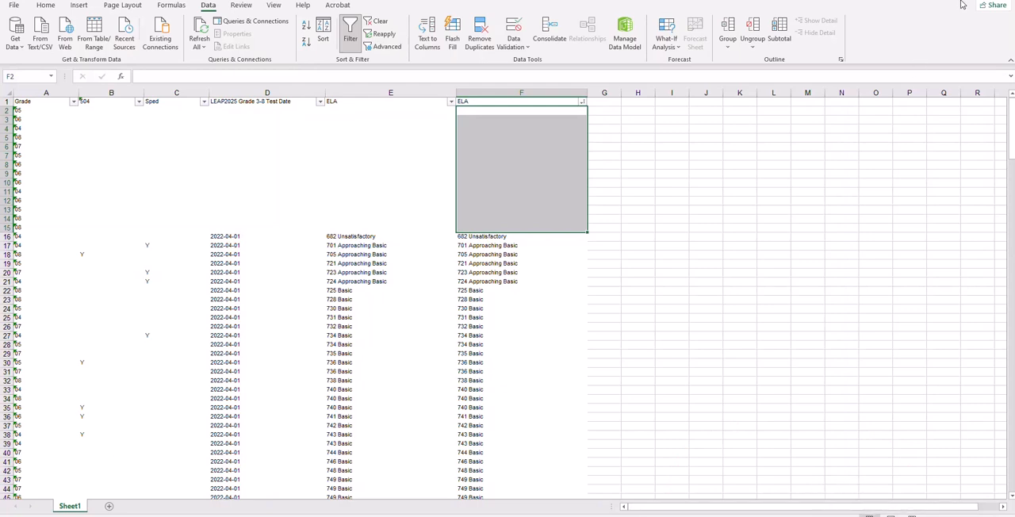
mouse_move(965, 0)
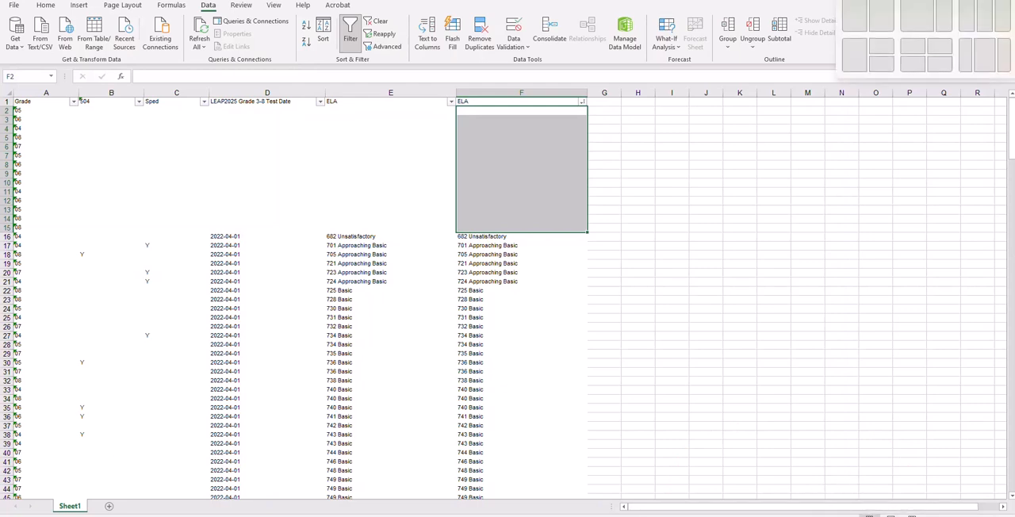
left_click(965, 0)
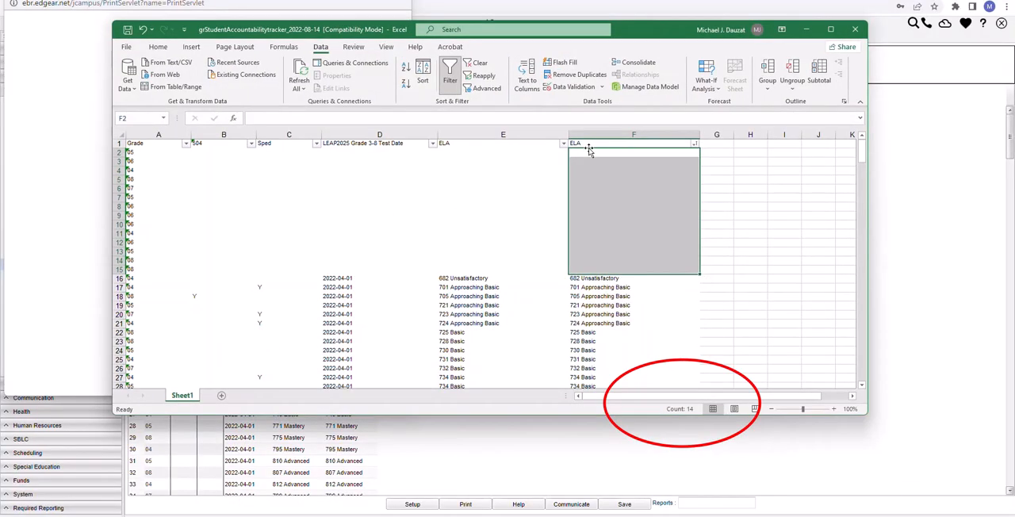
left_click_drag(587, 149, 597, 266)
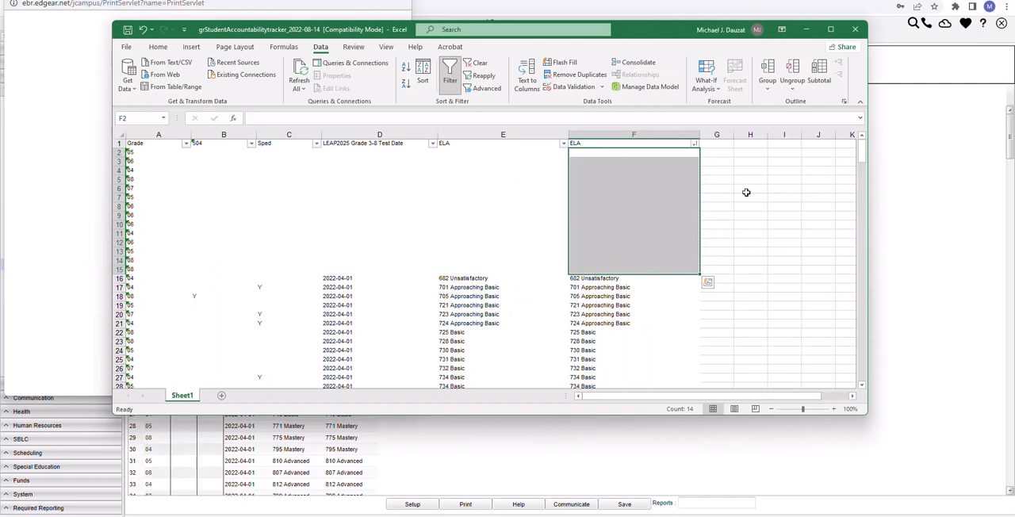
- Select cells F2:F47 in the second ELA column, from the blank scores through the last 749 Basic, and review the counted rows
left_click(119, 152)
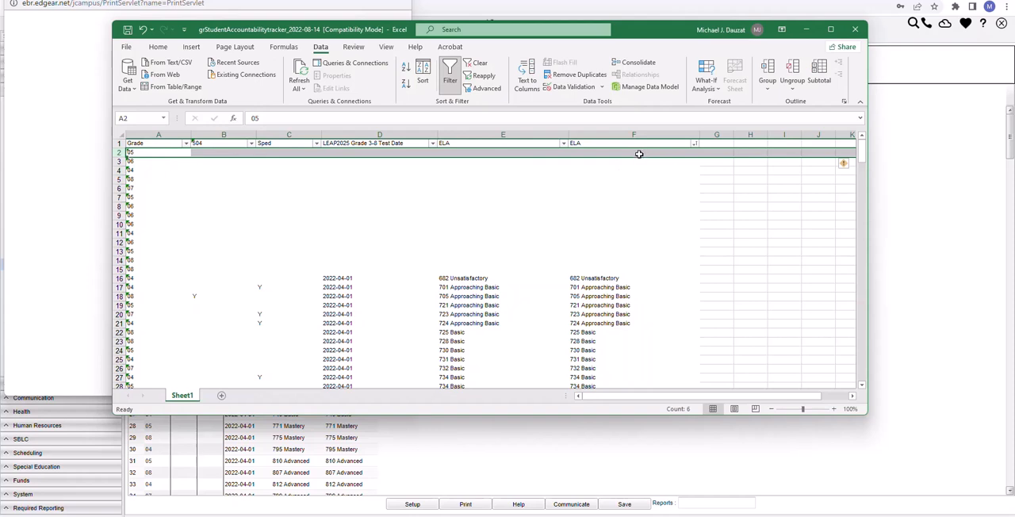
left_click(650, 181)
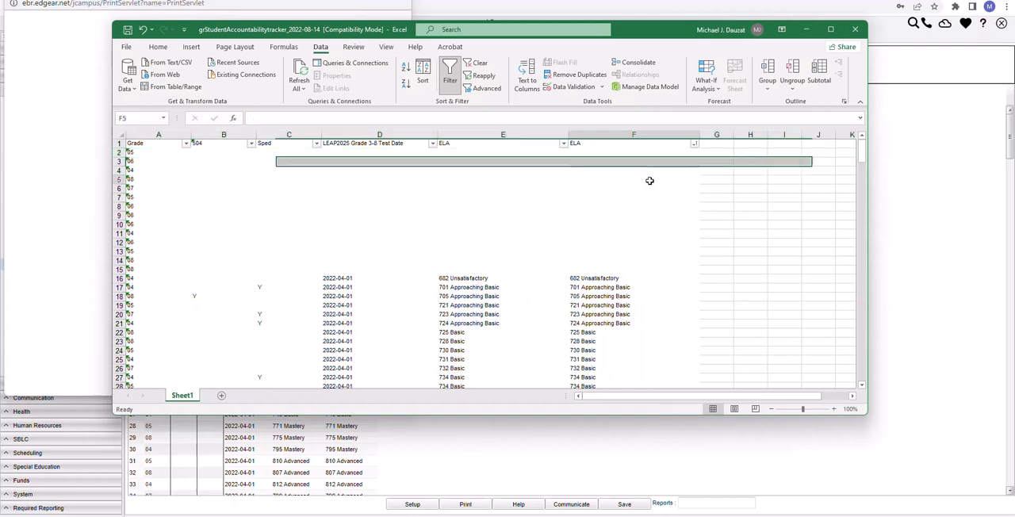
left_click(596, 151)
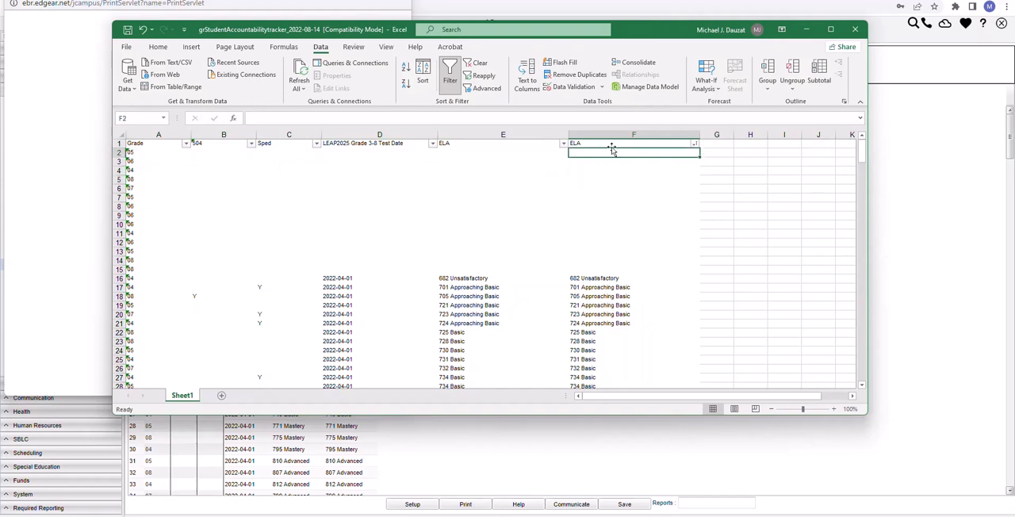
left_click_drag(610, 151, 613, 270)
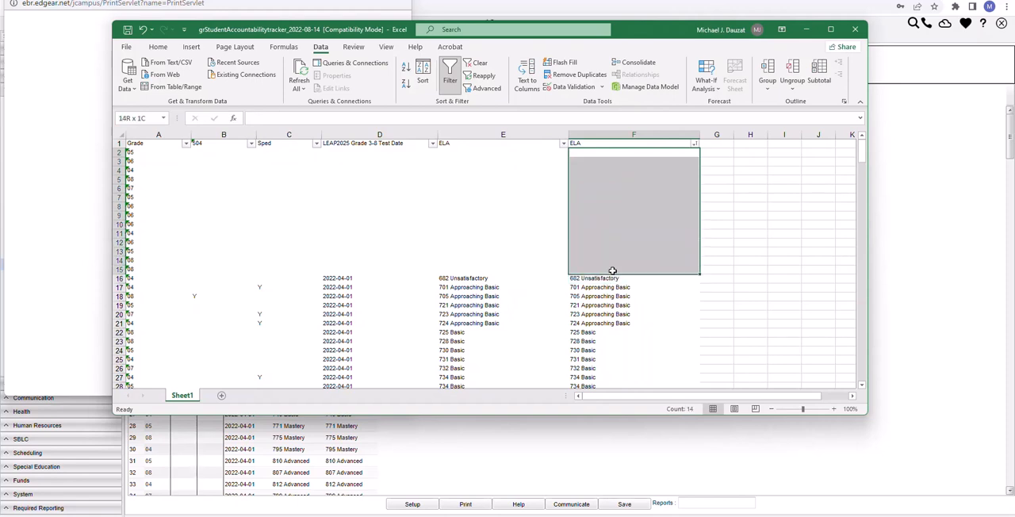
left_click_drag(612, 271, 616, 326)
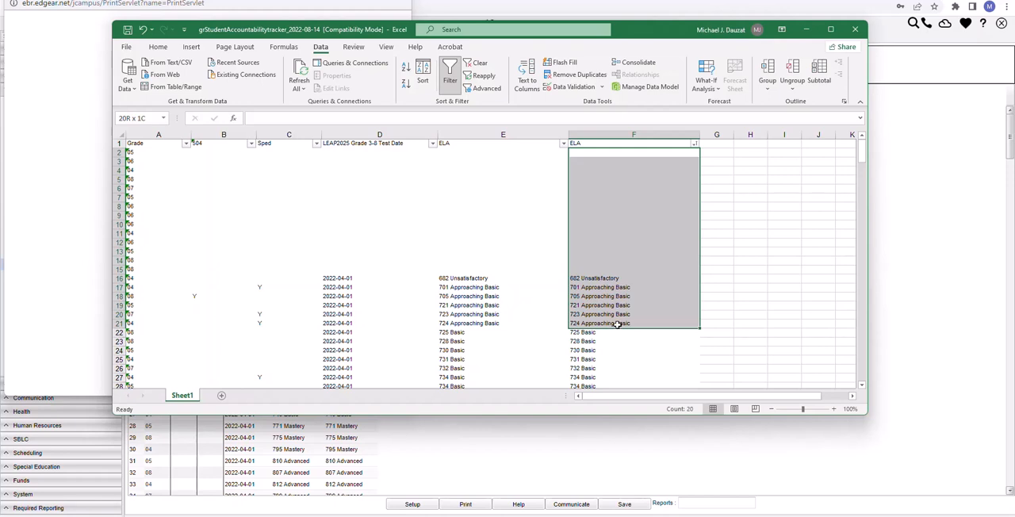
left_click_drag(616, 325, 607, 268)
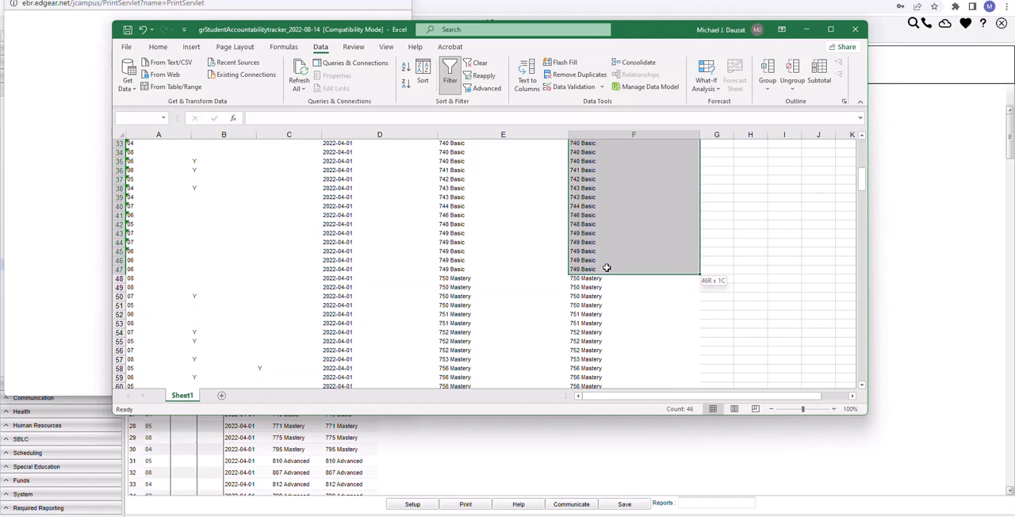
left_click_drag(607, 268, 607, 268)
scroll(741, 359, "up", 11)
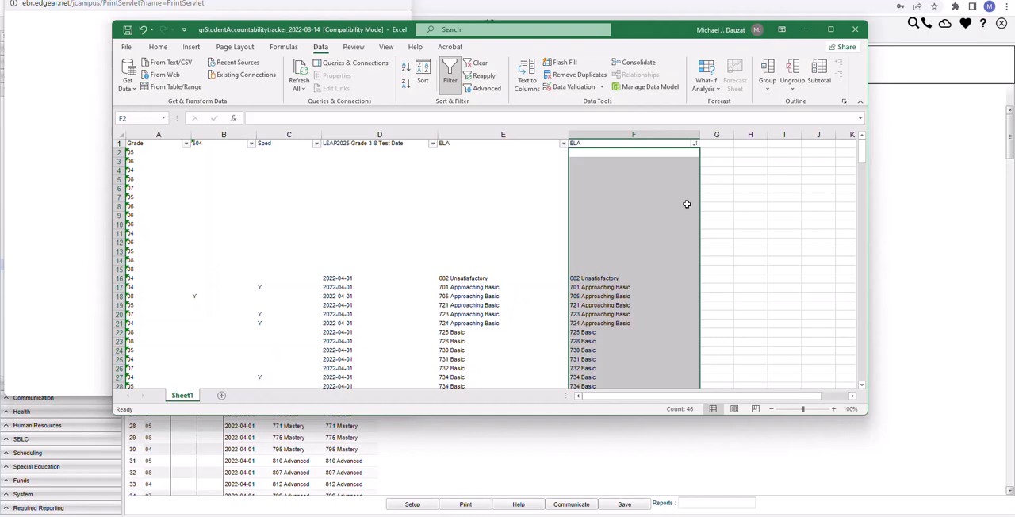
scroll(767, 219, "down", 2)
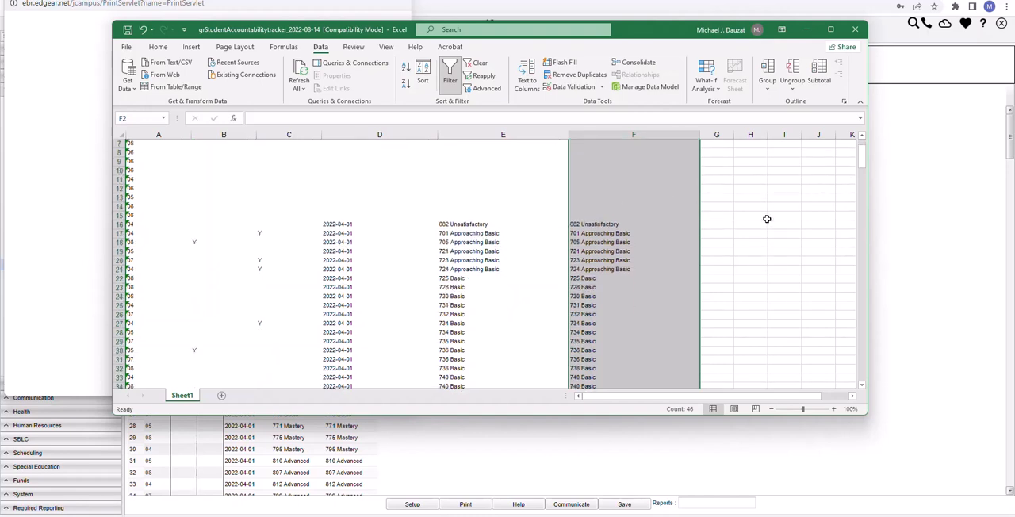
scroll(767, 219, "down", 5)
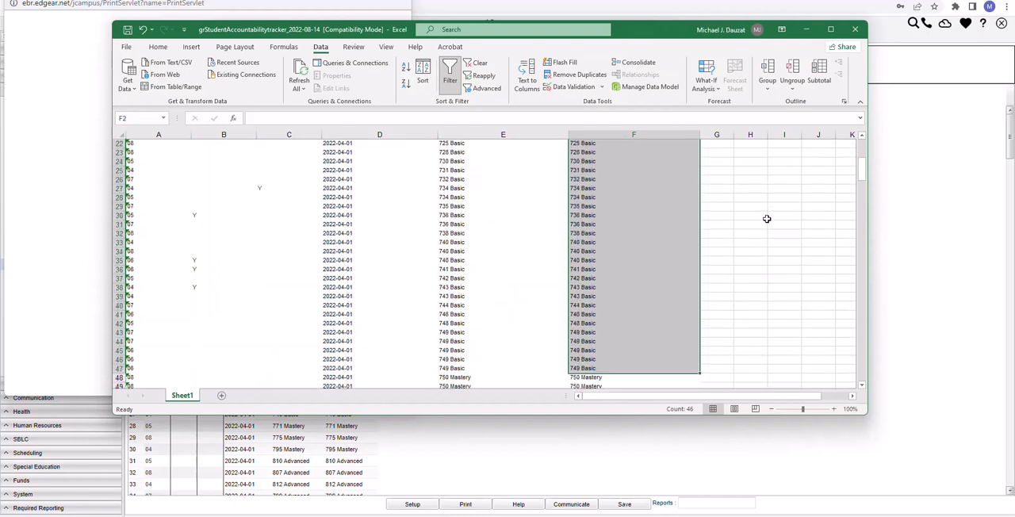